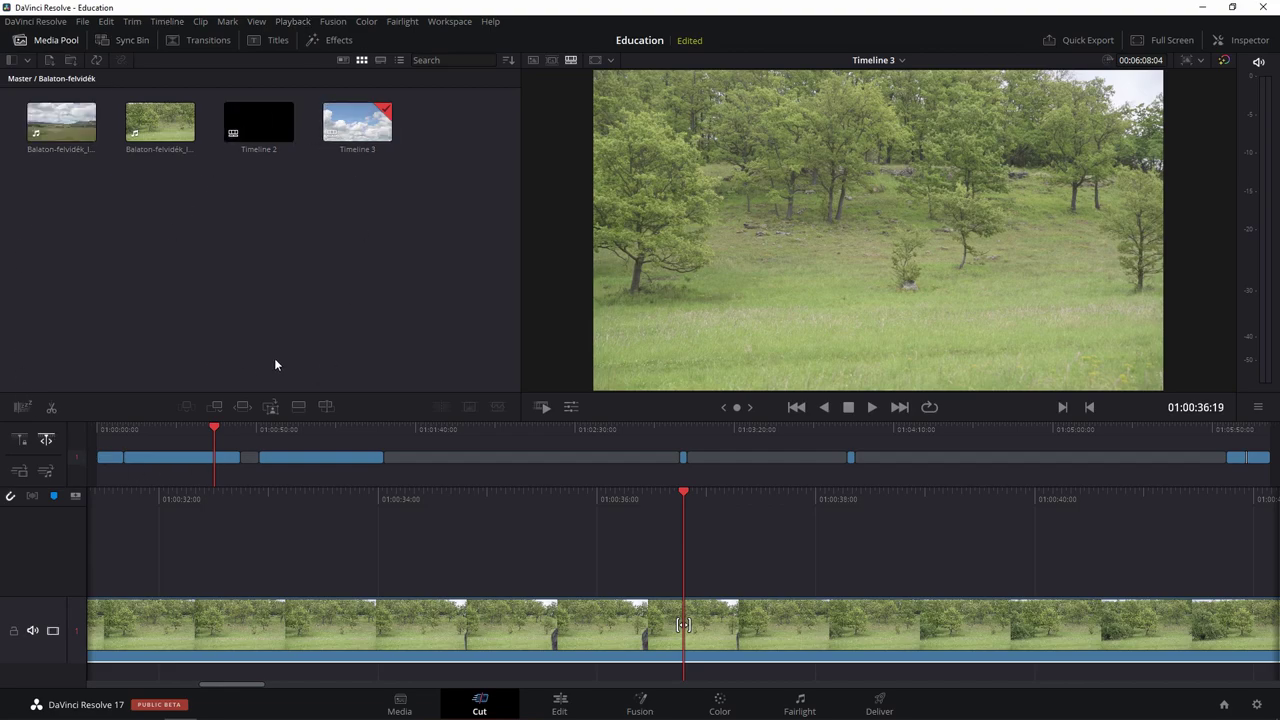
Load Balaton-felvidék_I.MOV from the Balaton-felvidék bin and view the bin as one source tape.
click(12, 60)
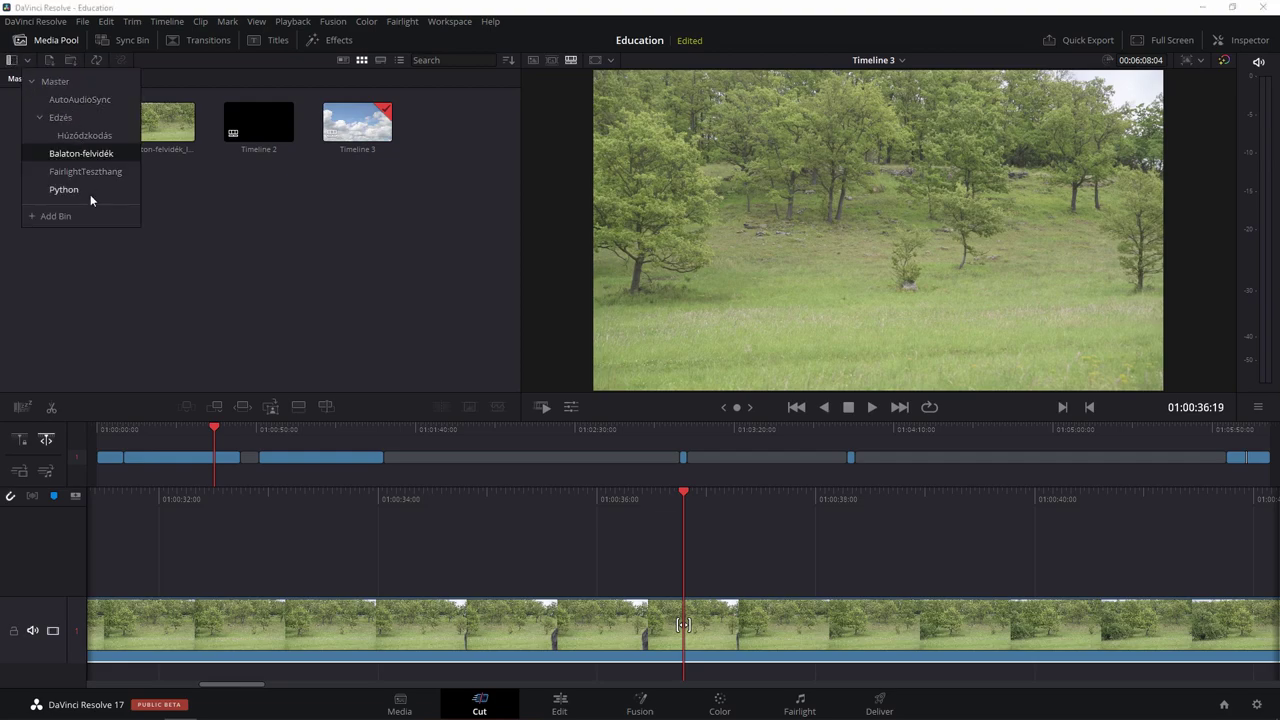
click(2, 345)
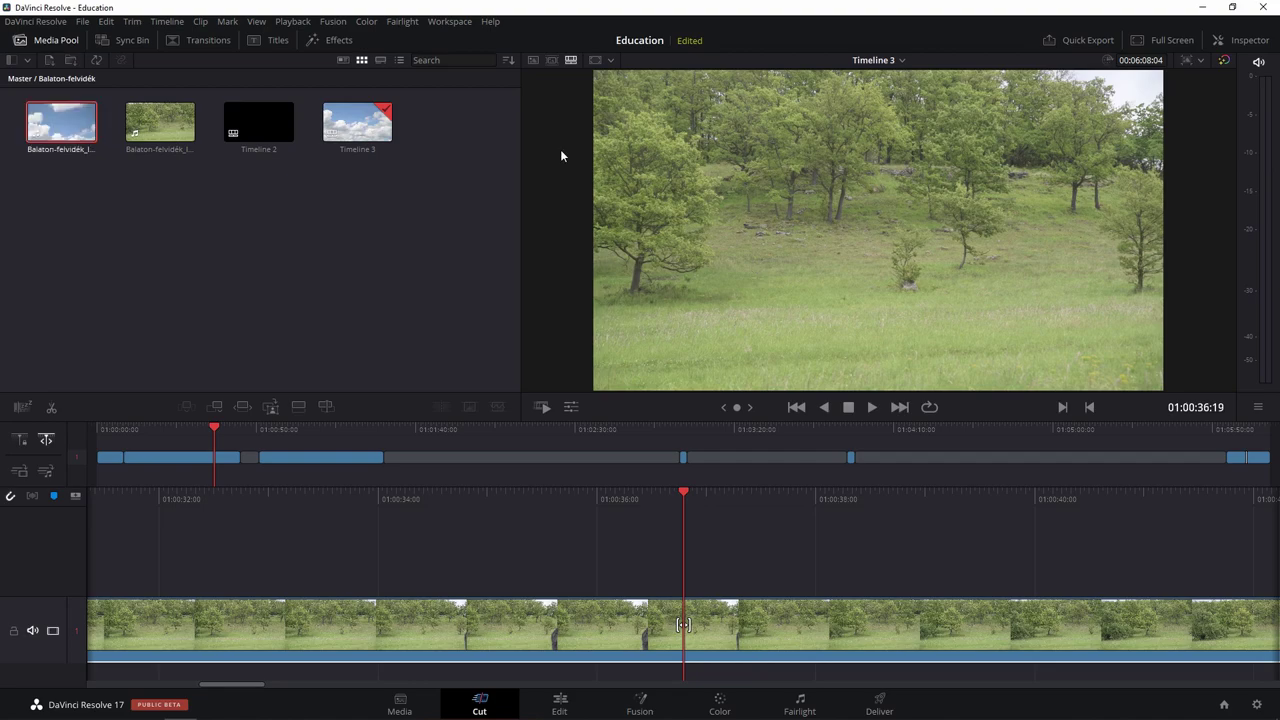
click(40, 125)
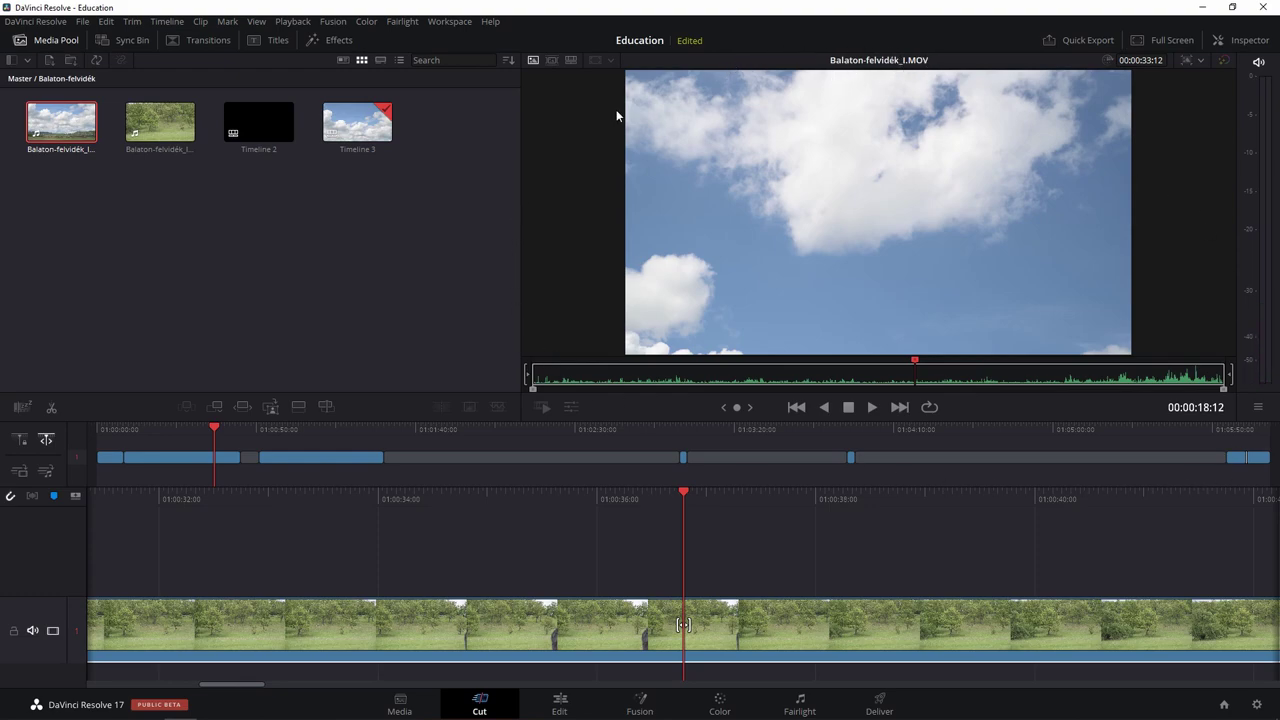
click(552, 61)
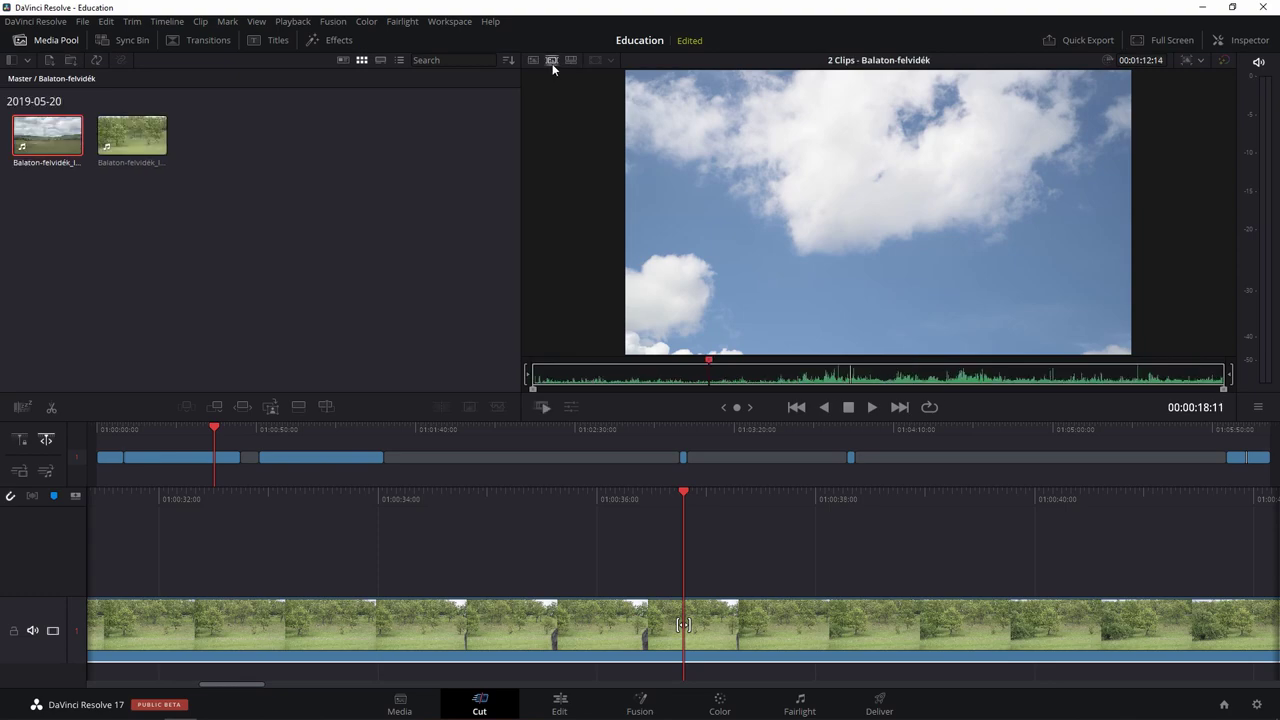
Show the Master bin on the source tape and skim the Python, landscape, tree and teapot clips.
click(12, 62)
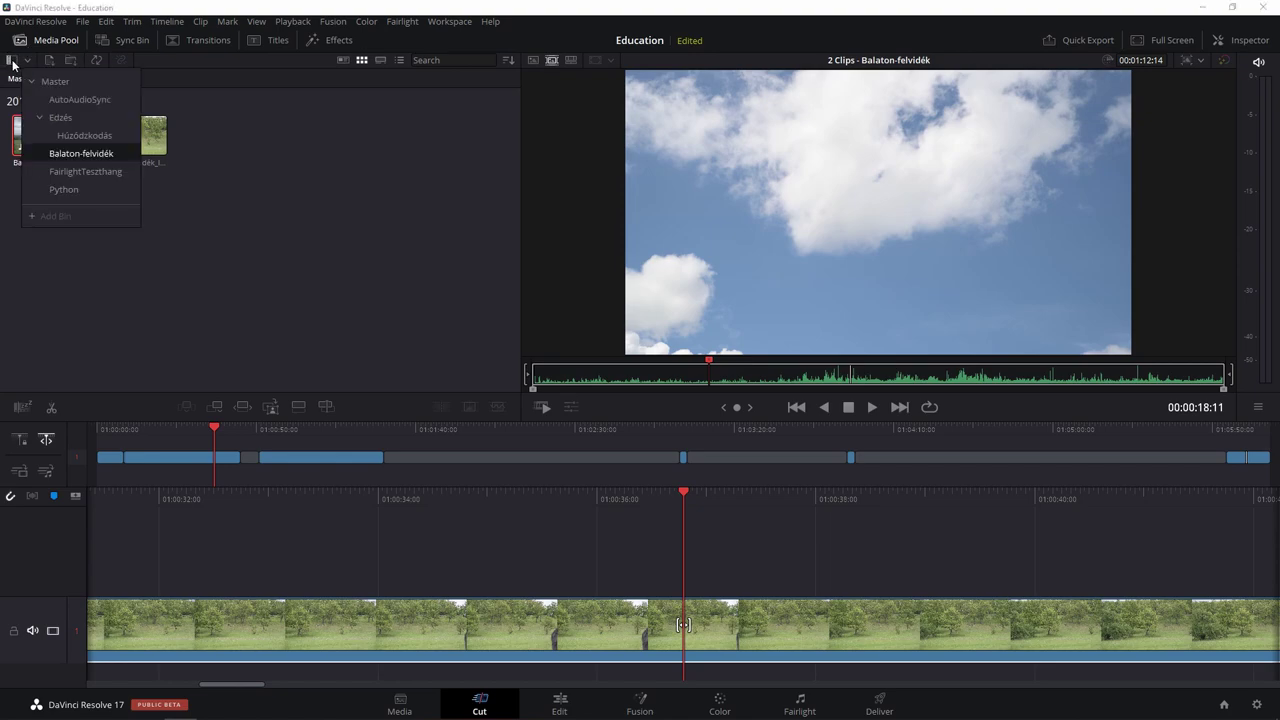
click(63, 82)
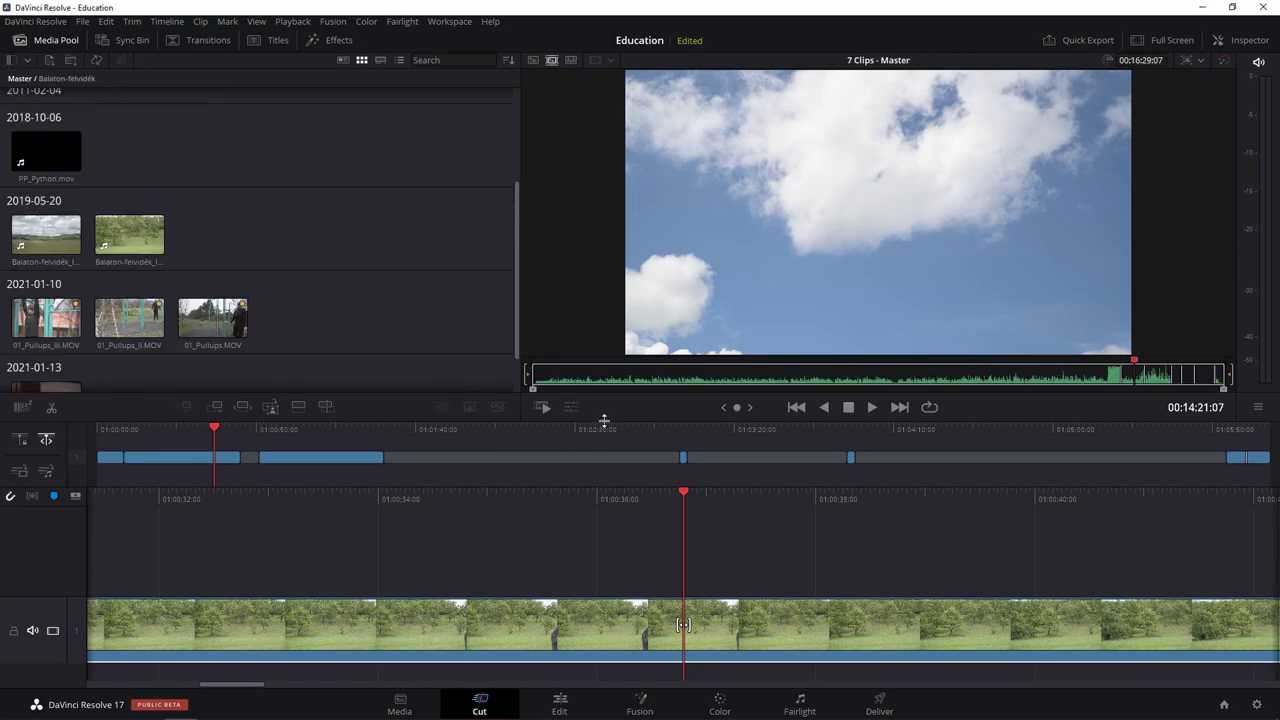
click(983, 378)
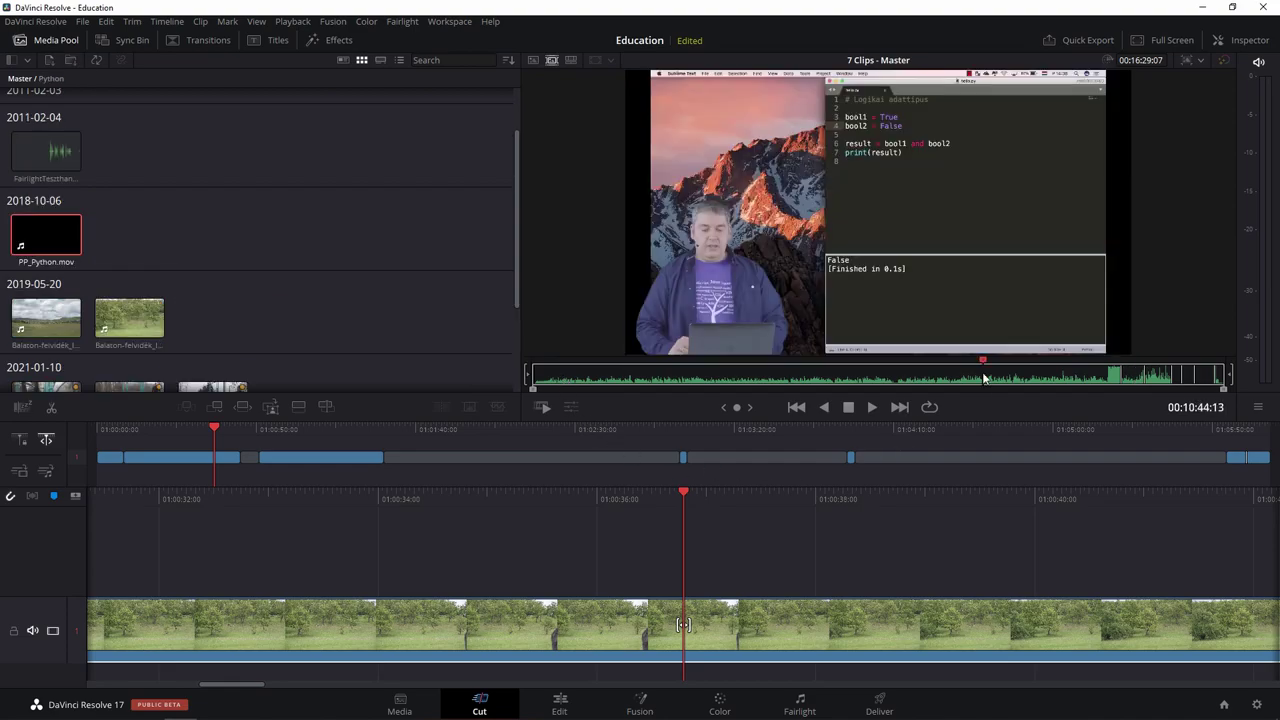
click(1130, 378)
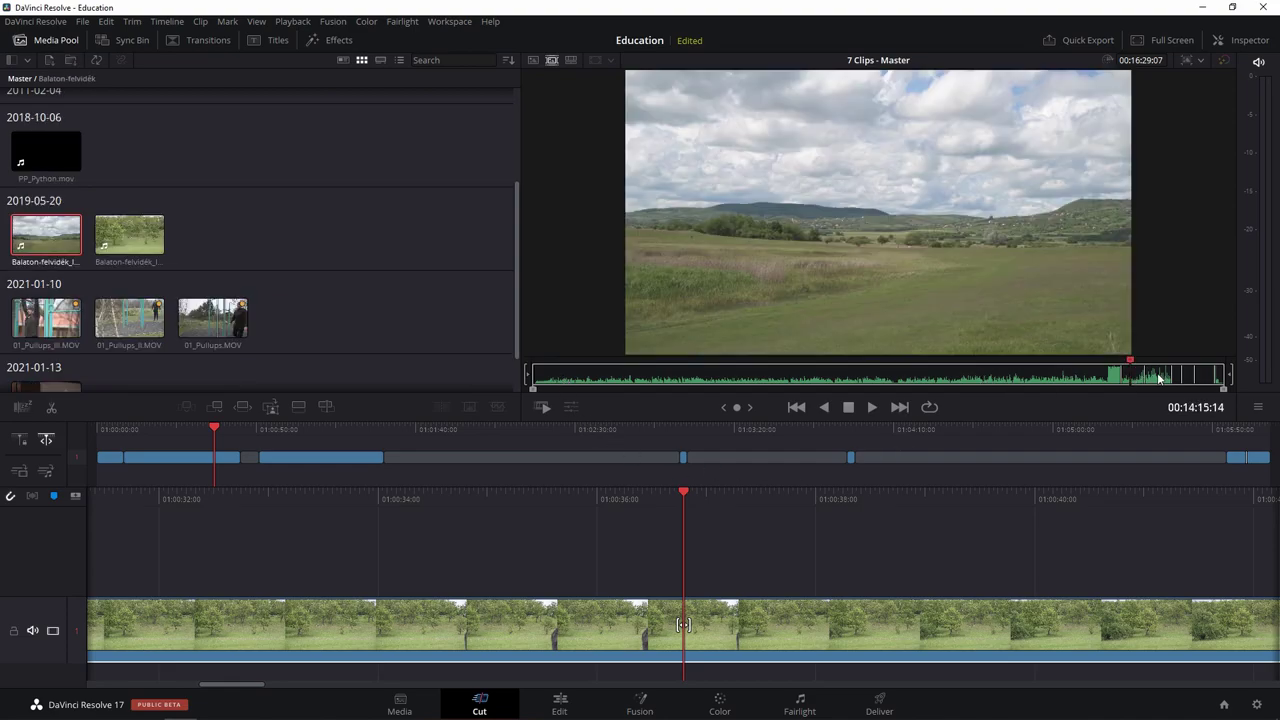
click(1172, 378)
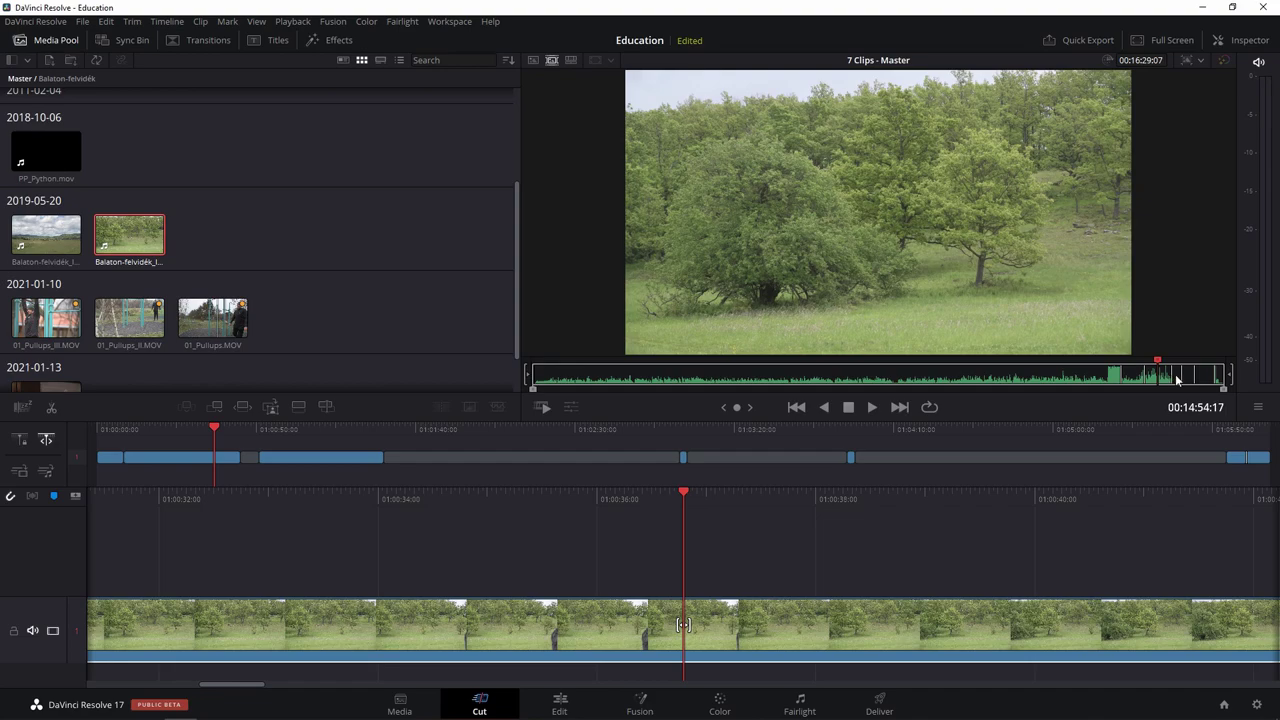
click(1214, 377)
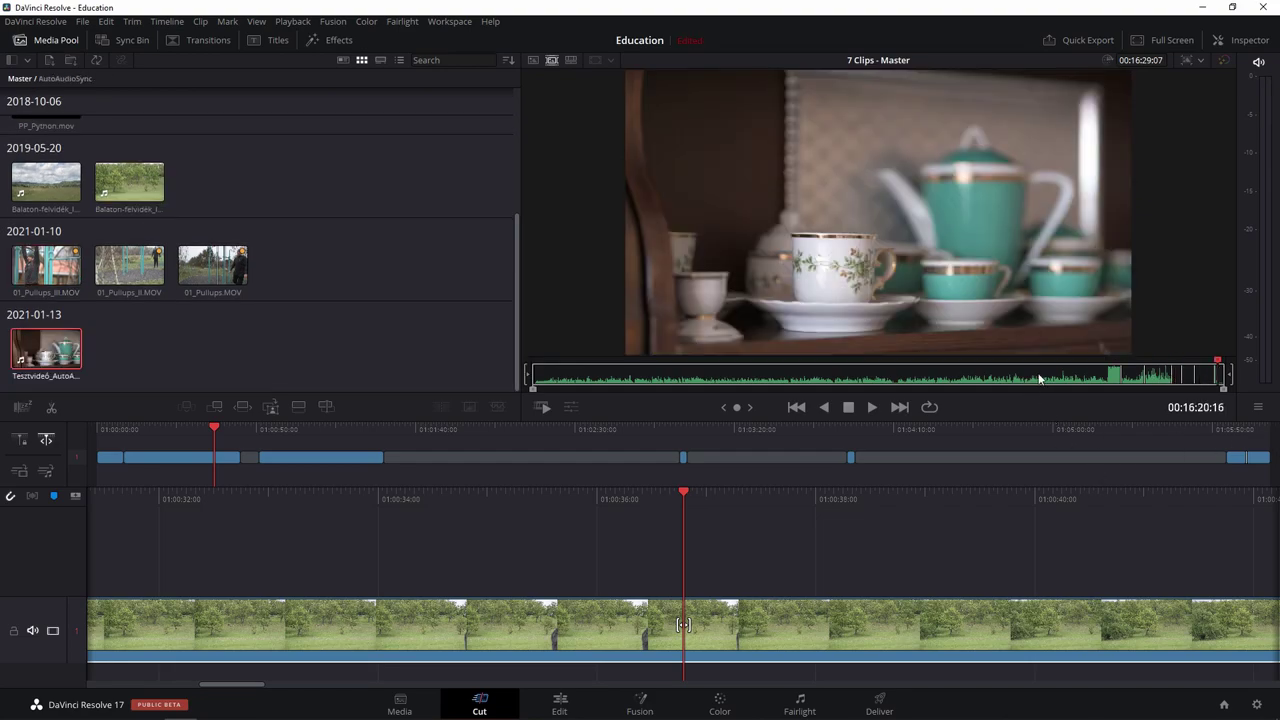
Scrub back to the 01_Pullups_III.MOV shot and load it alone as the source clip.
click(1041, 377)
click(1156, 378)
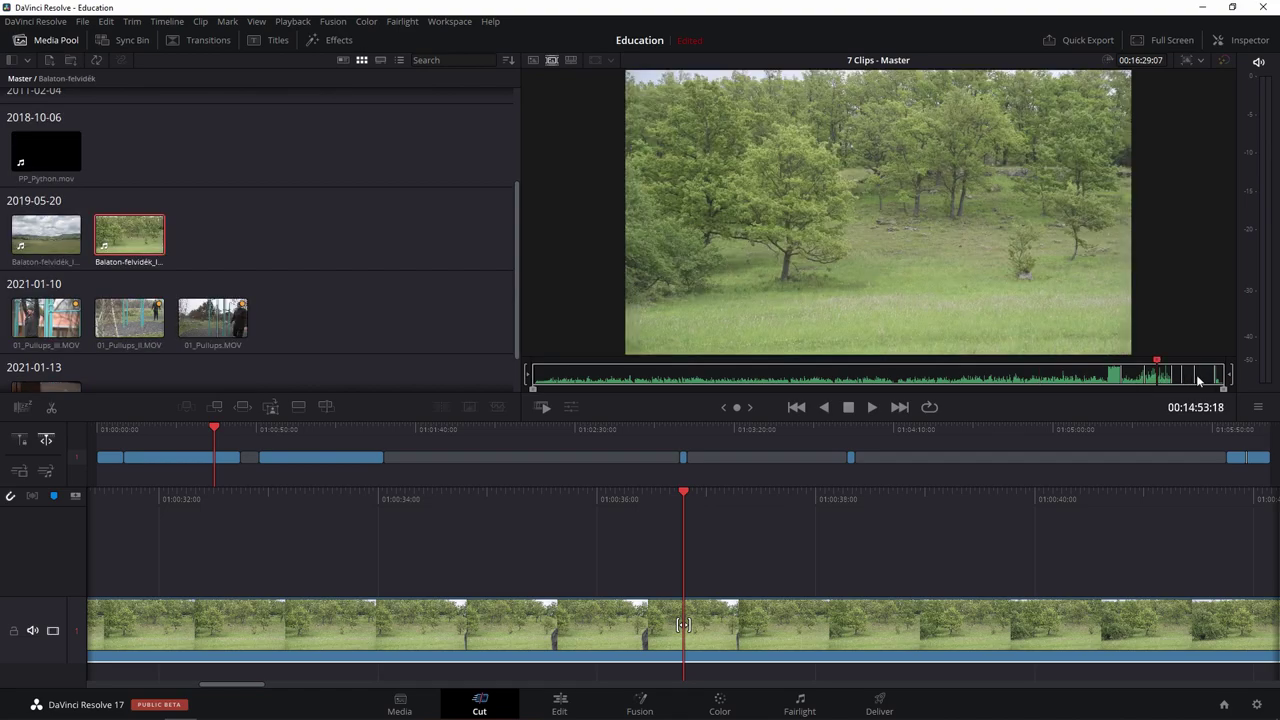
click(1201, 378)
click(1179, 378)
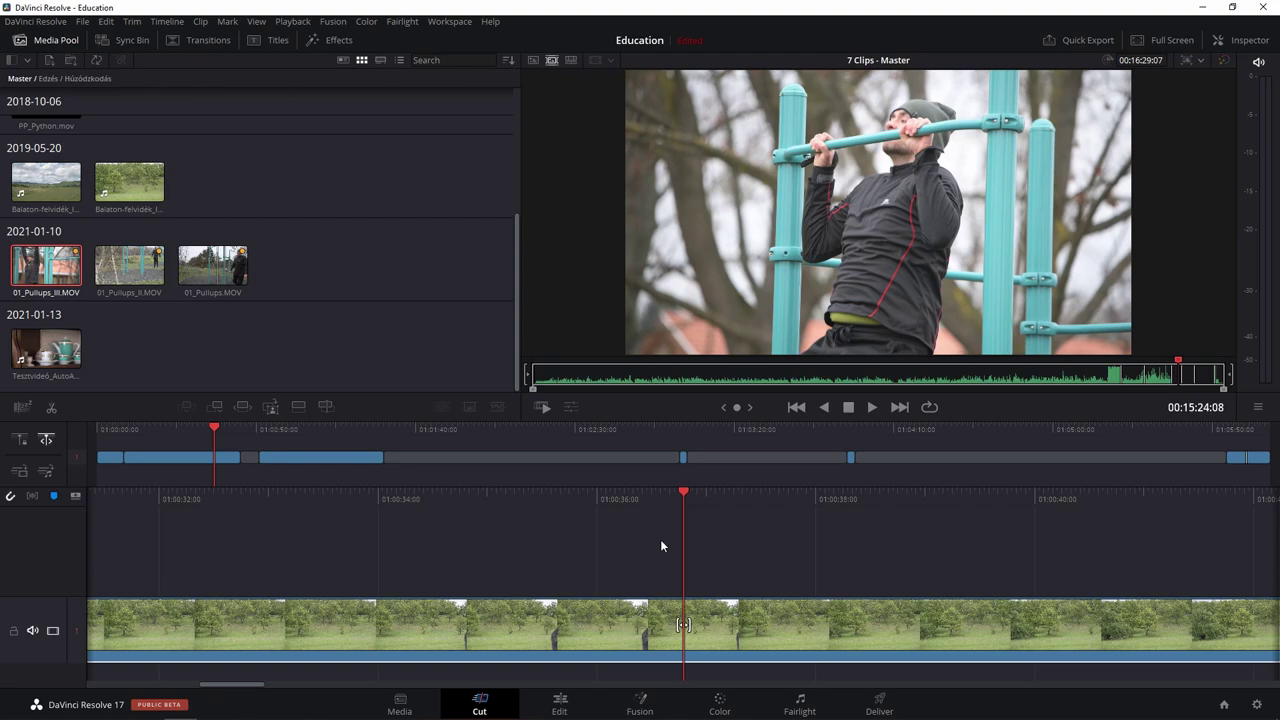
click(534, 61)
Set the in point about four seconds into 01_Pullups_III.MOV, fine-tuning it frame by frame.
click(746, 374)
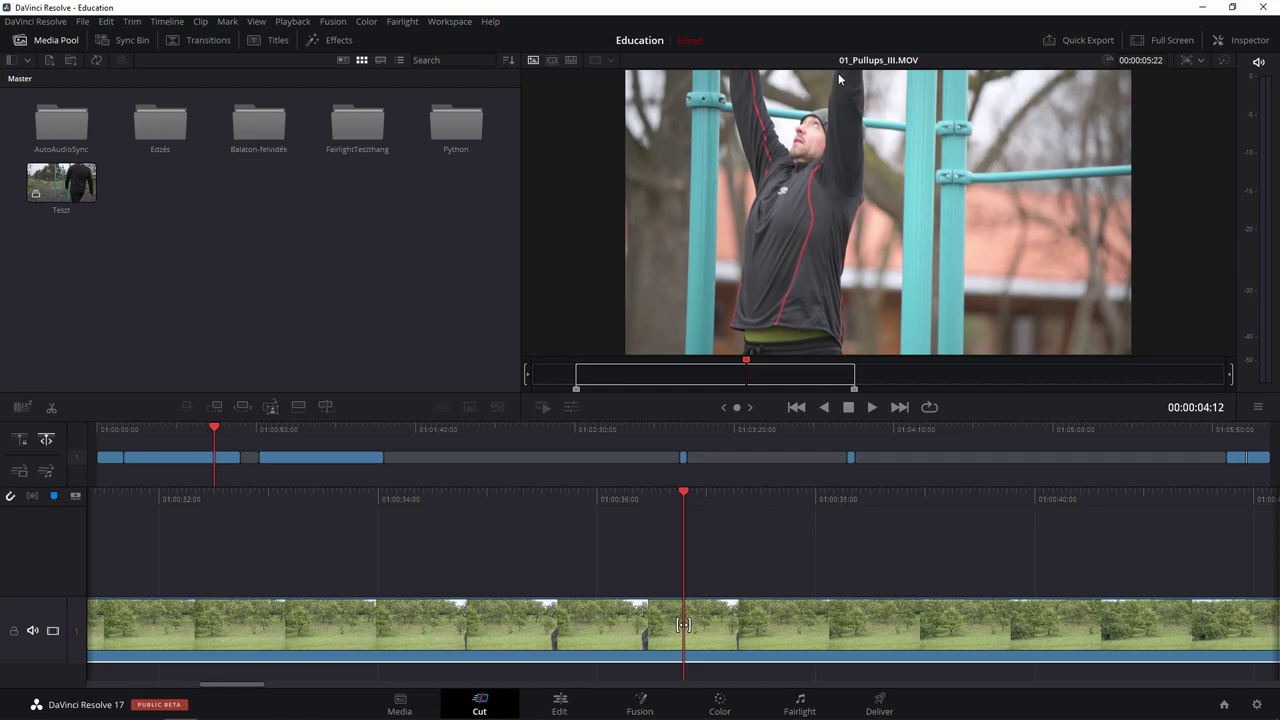
drag(576, 388, 604, 393)
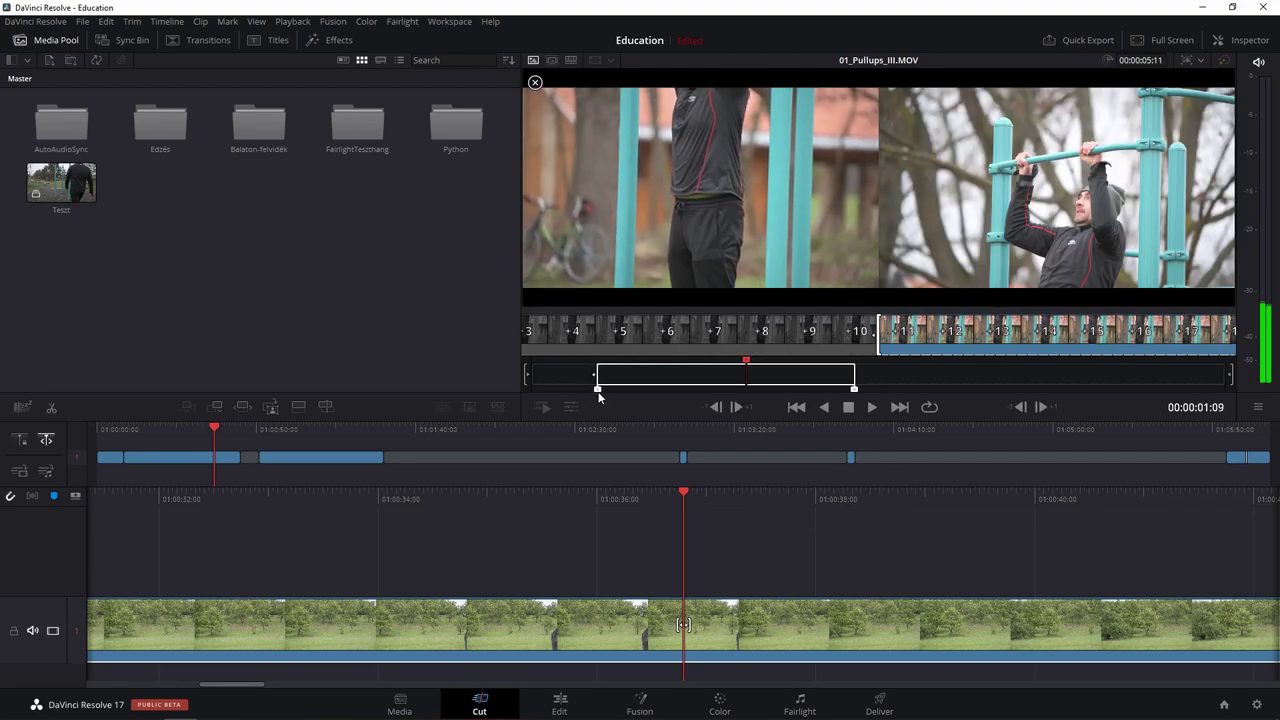
drag(604, 394, 603, 395)
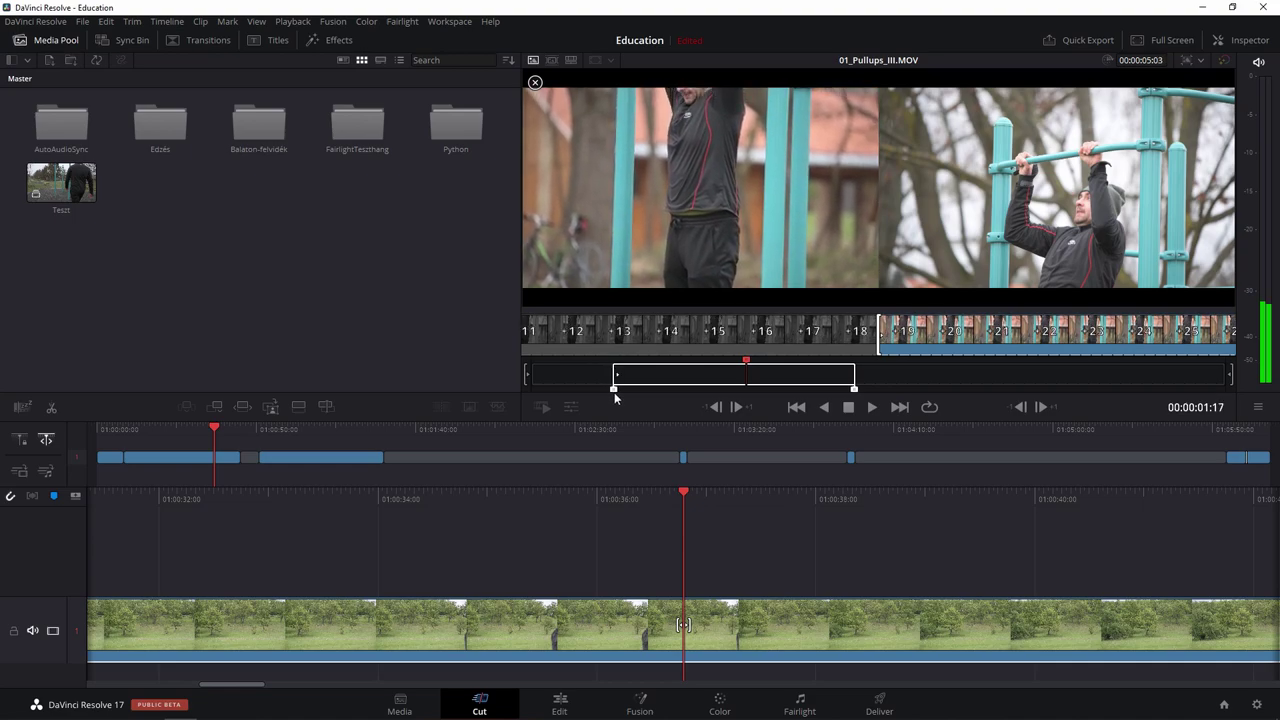
drag(603, 395, 608, 404)
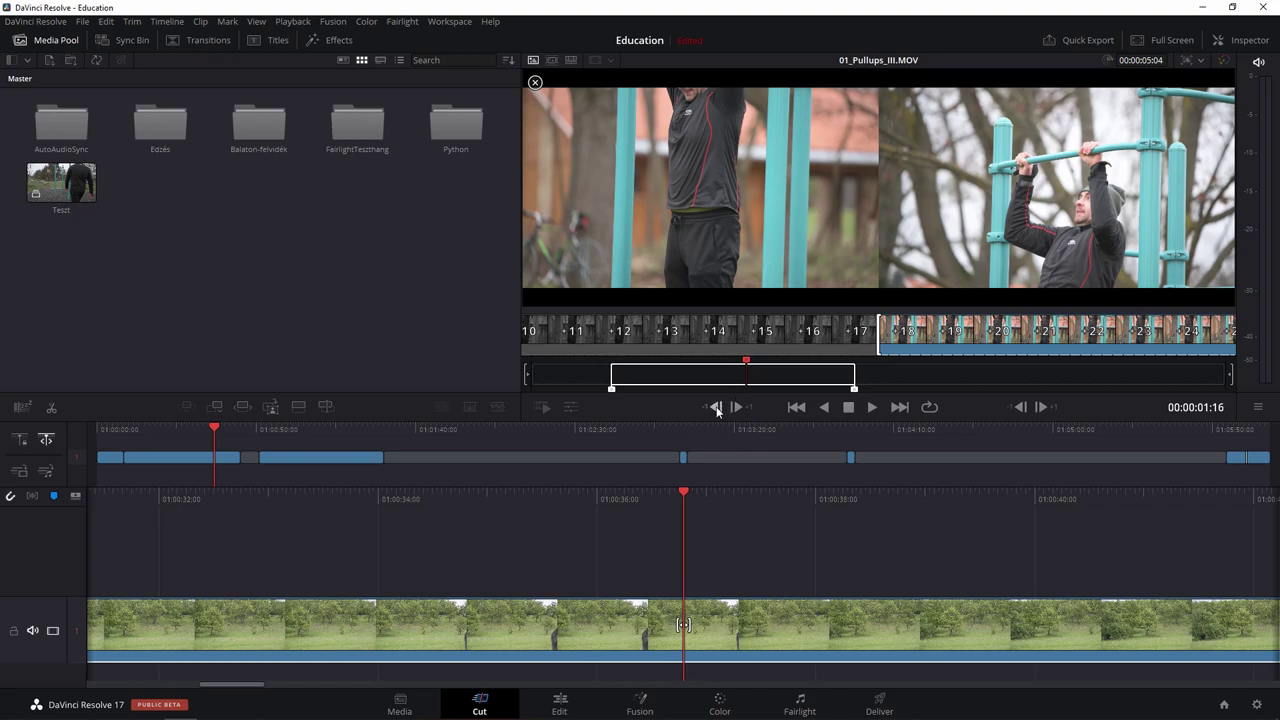
click(716, 408)
click(716, 408)
click(716, 408)
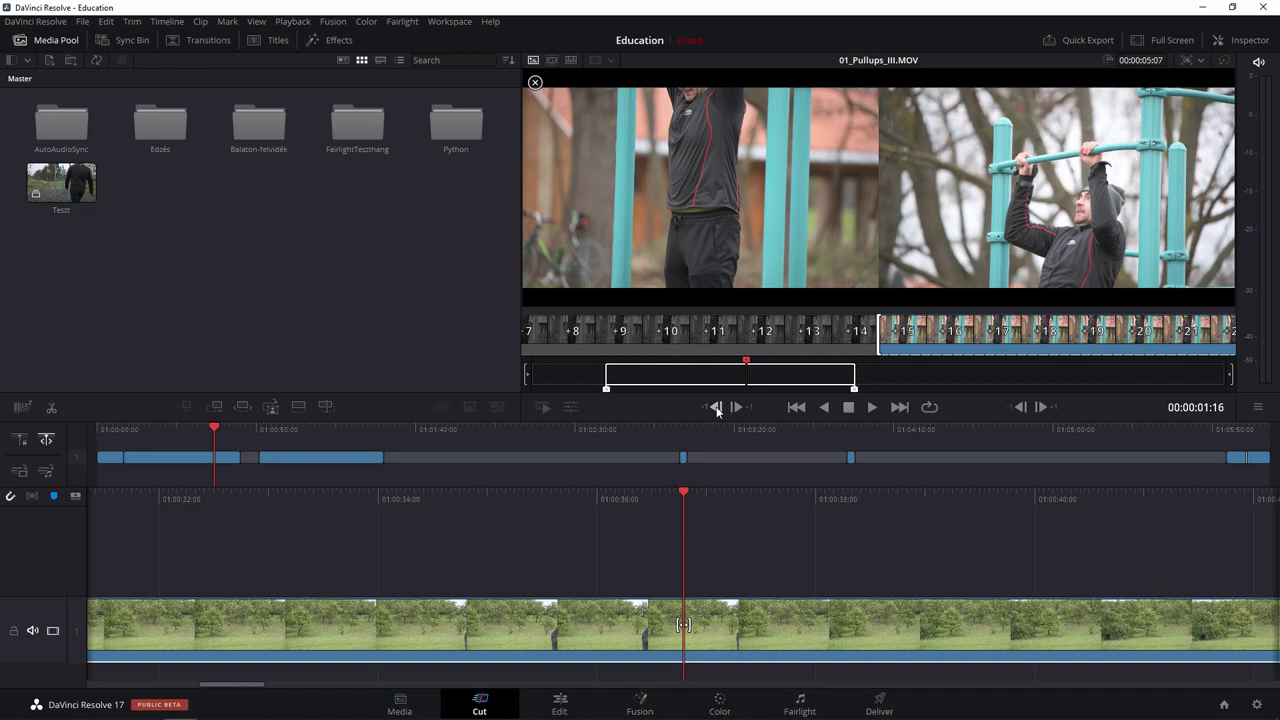
click(716, 408)
click(716, 408)
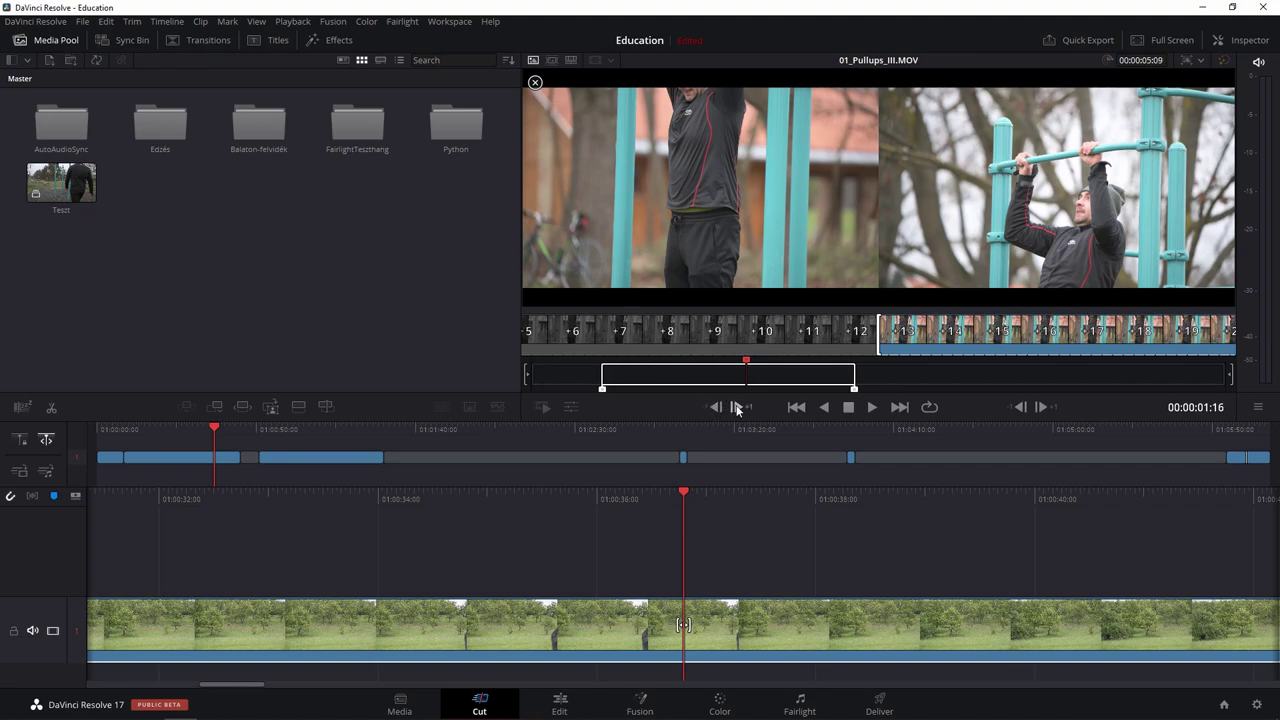
click(737, 408)
click(737, 408)
click(737, 408)
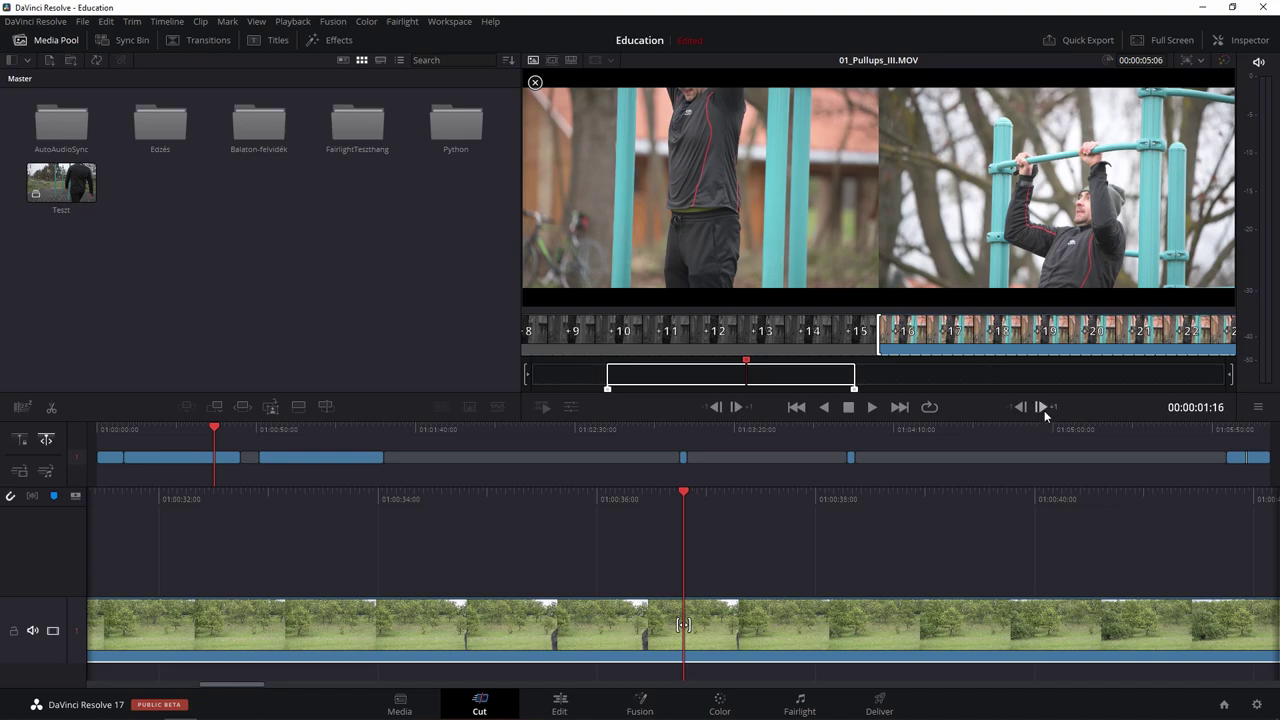
Extend the out point three frames for a roughly five-second section, then return to Timeline 3.
click(1042, 408)
click(1042, 408)
click(1042, 408)
click(343, 450)
click(340, 436)
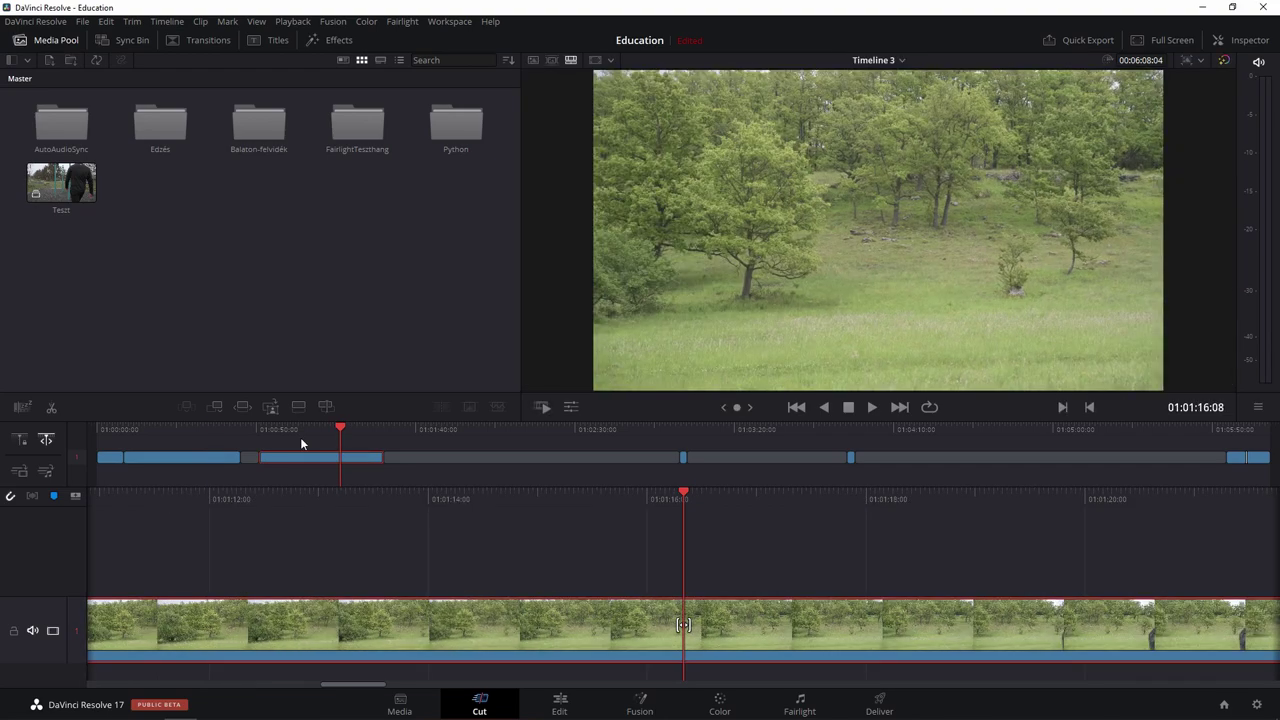
click(193, 432)
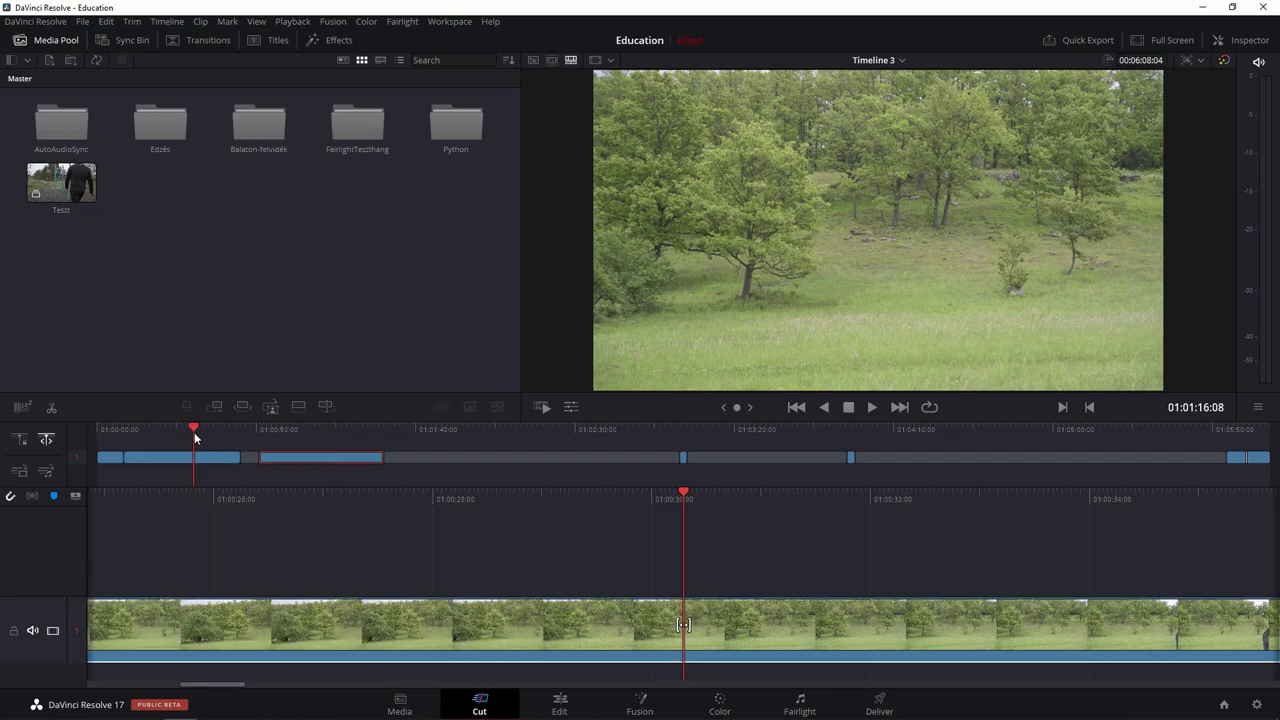
click(336, 431)
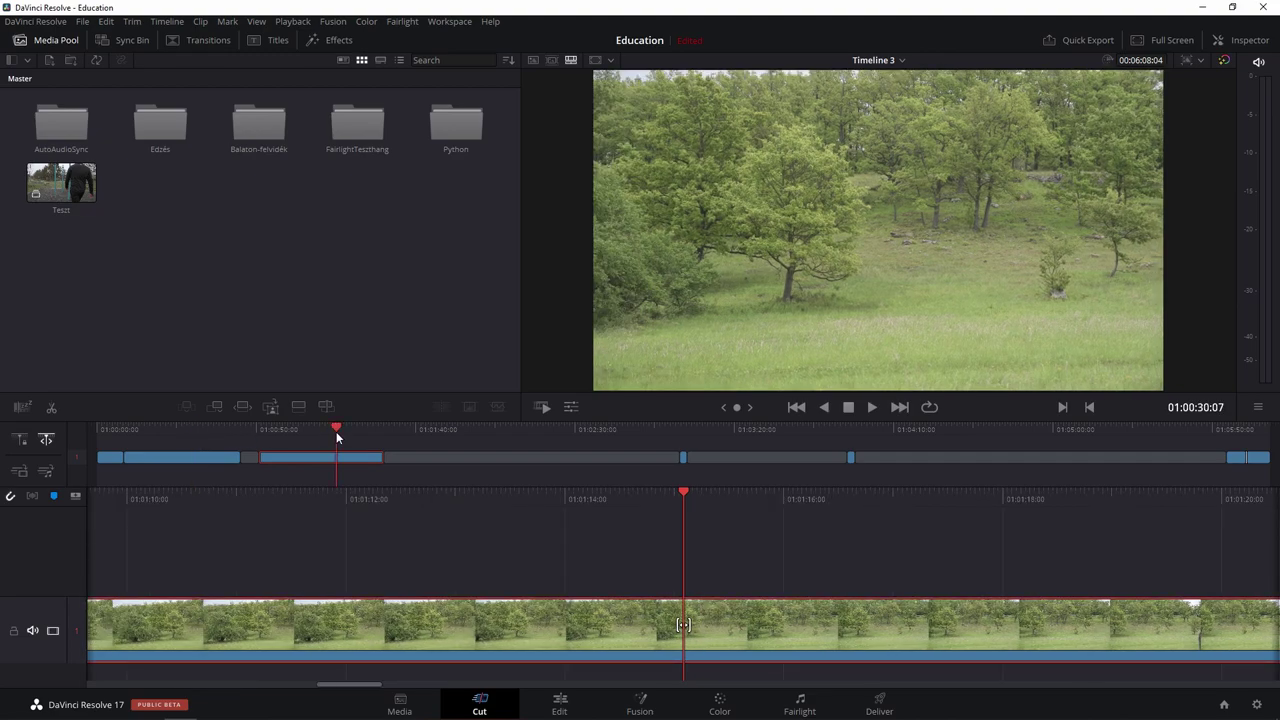
click(683, 432)
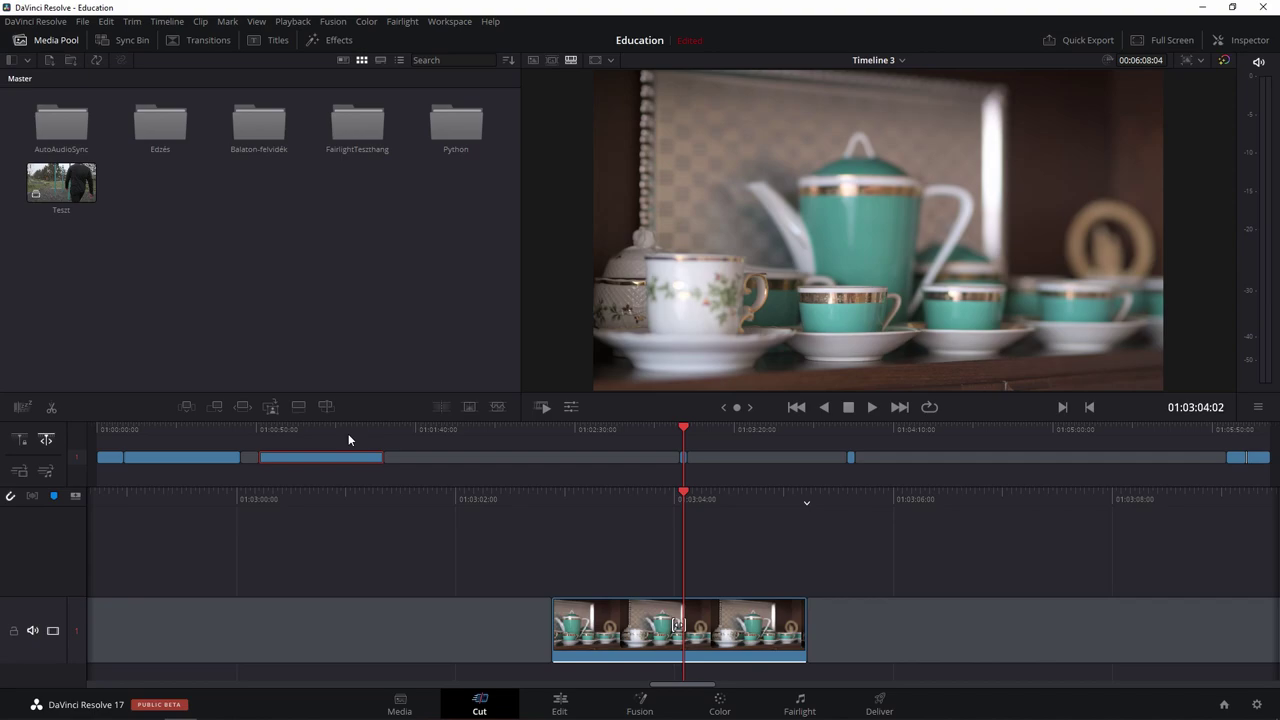
click(348, 433)
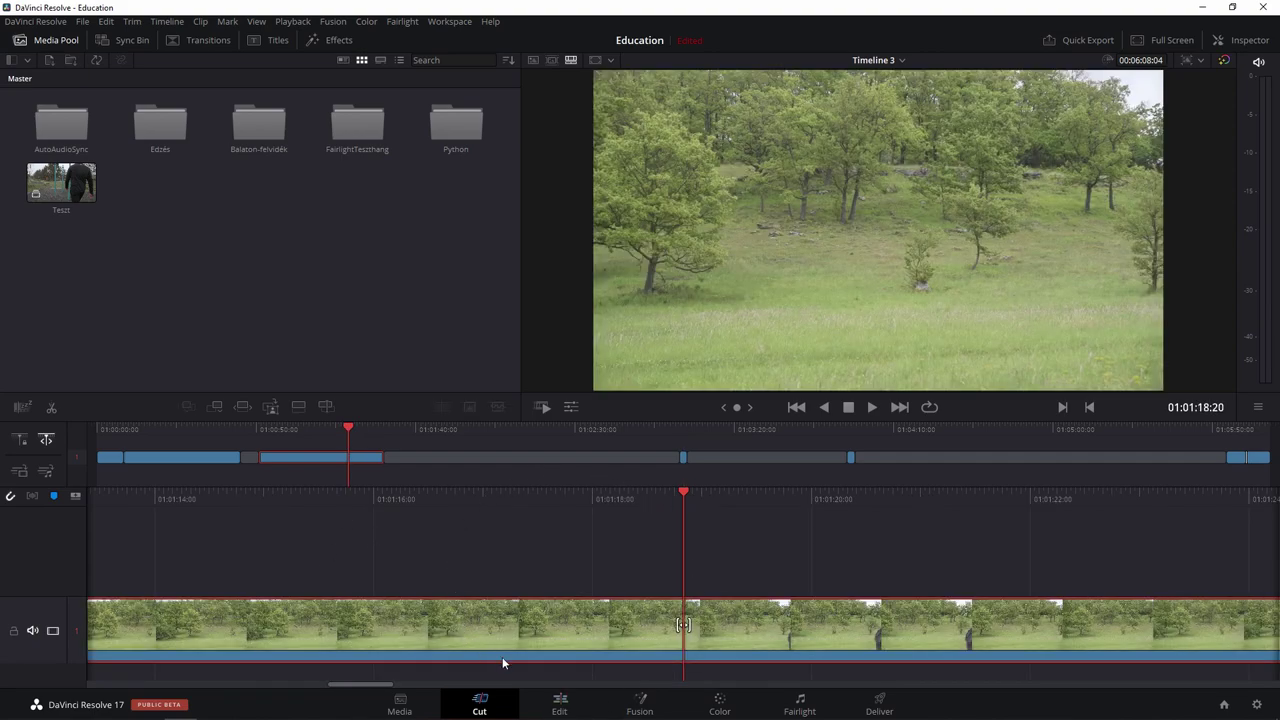
scroll(591, 650, up, 3)
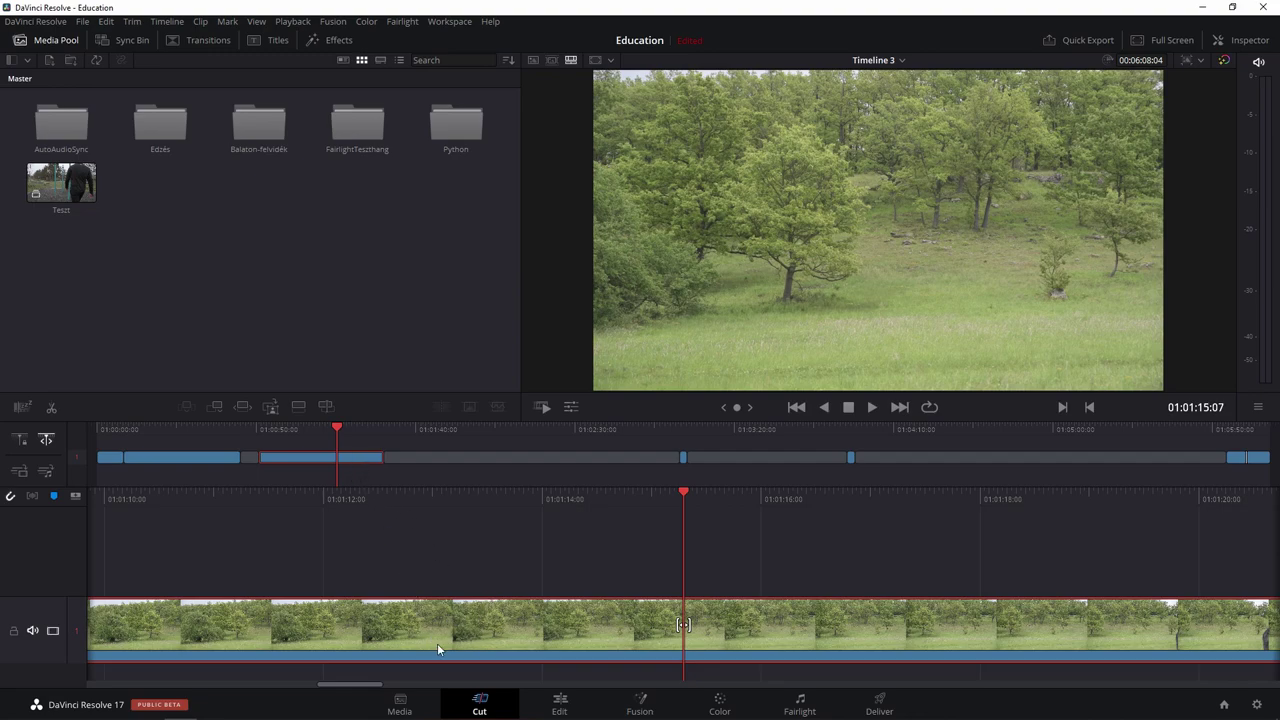
drag(437, 644, 448, 465)
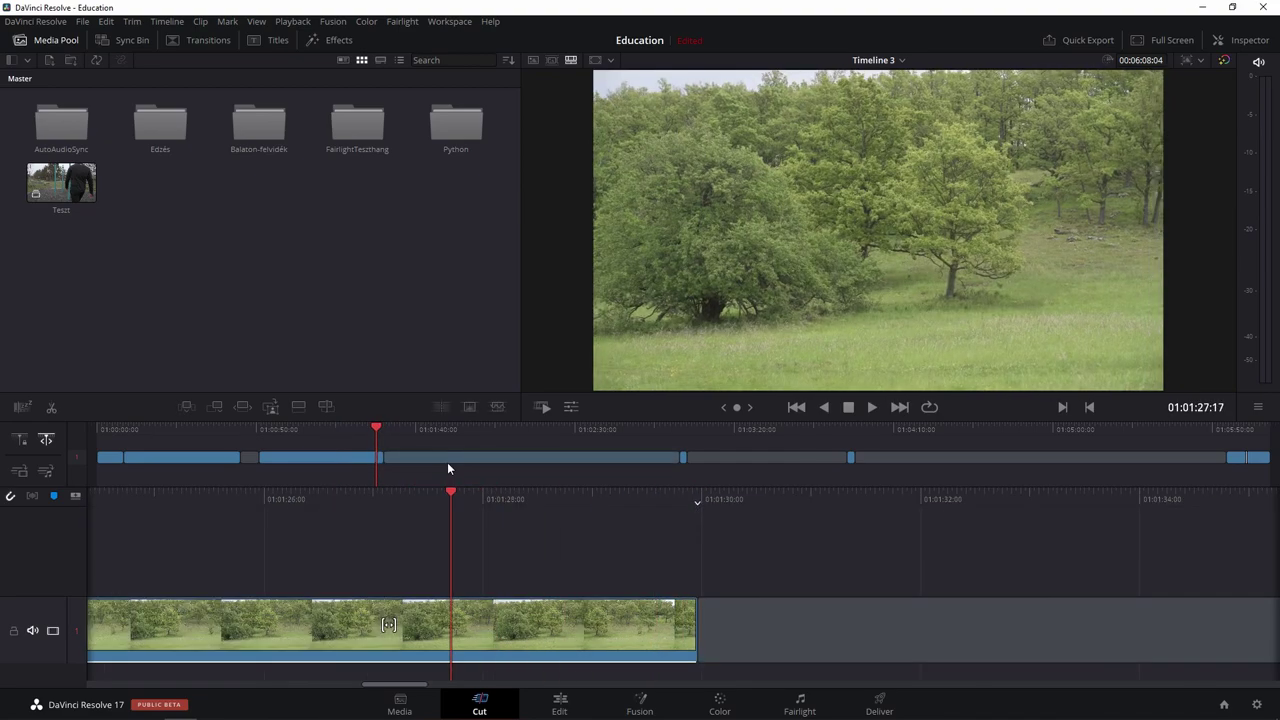
Ripple-delete the empty gap after the trees clip, shortening Timeline 3 to 00:05:29:00.
click(458, 460)
key(l)
key(l)
key(l)
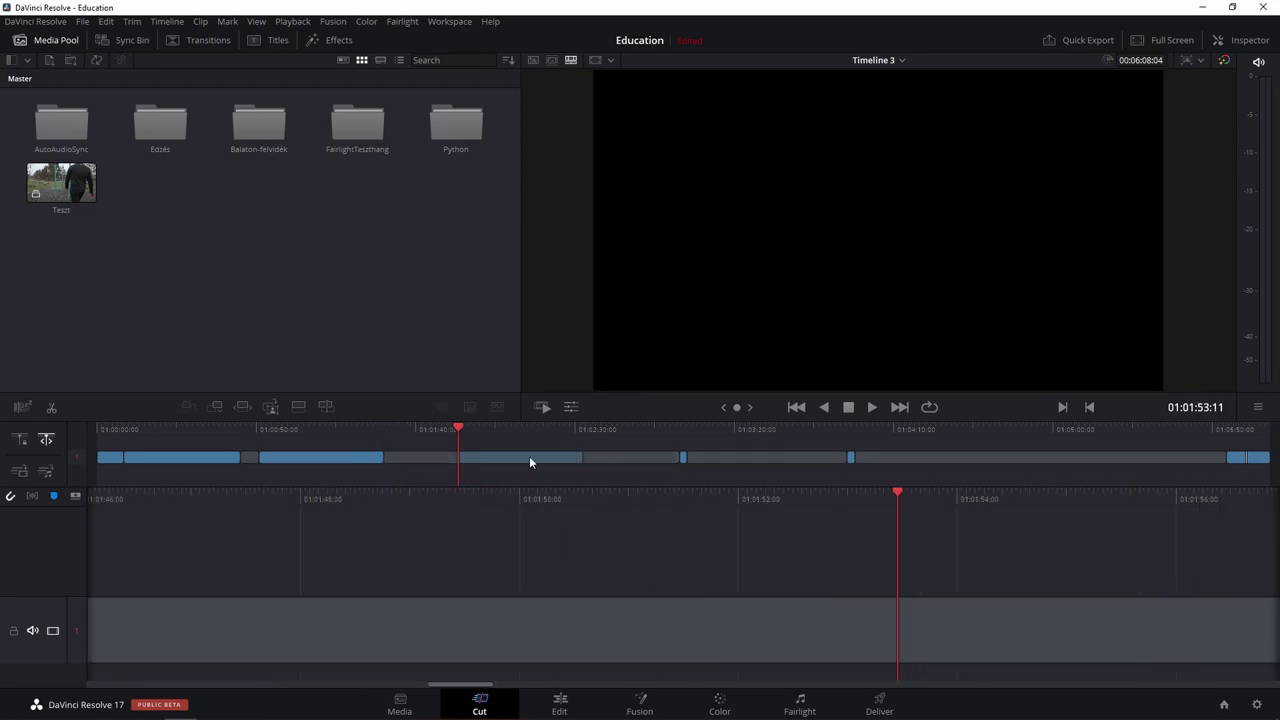
key(j)
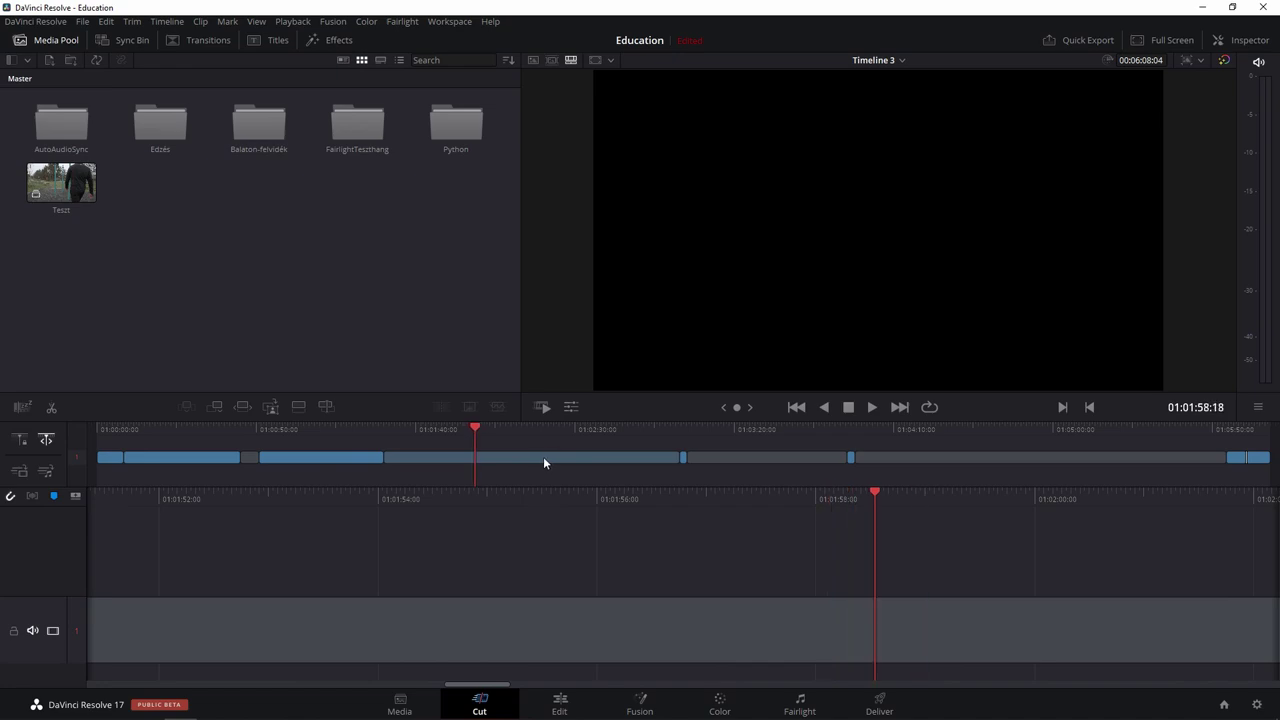
key(Delete)
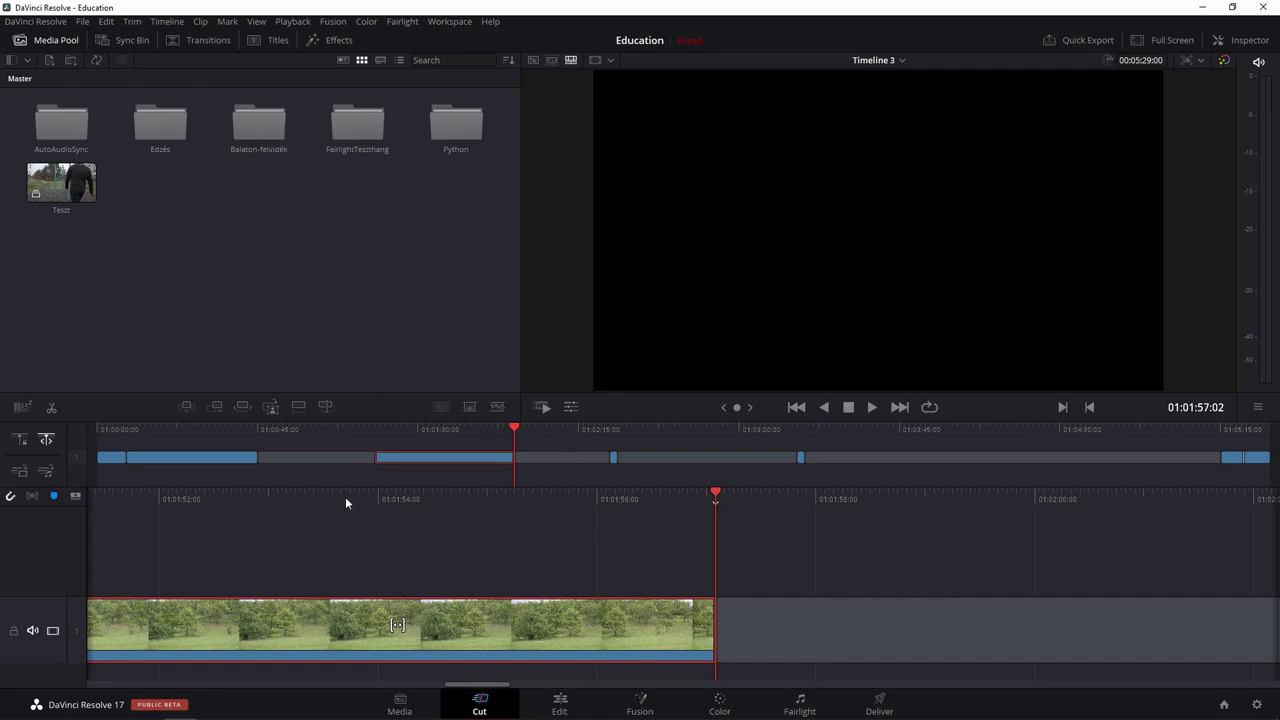
click(614, 460)
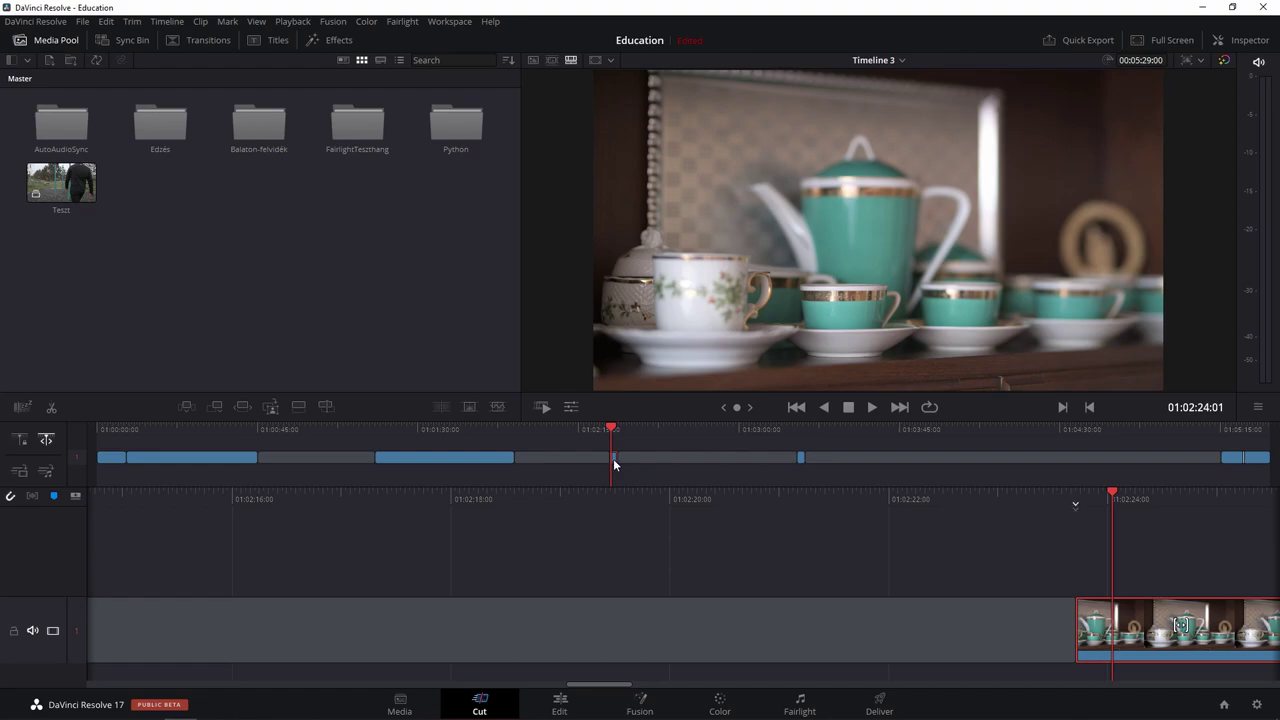
Drop the teapot clip after the landscape, trim 14 frames off the trees clip's head, and split the landscape.
drag(613, 458, 127, 460)
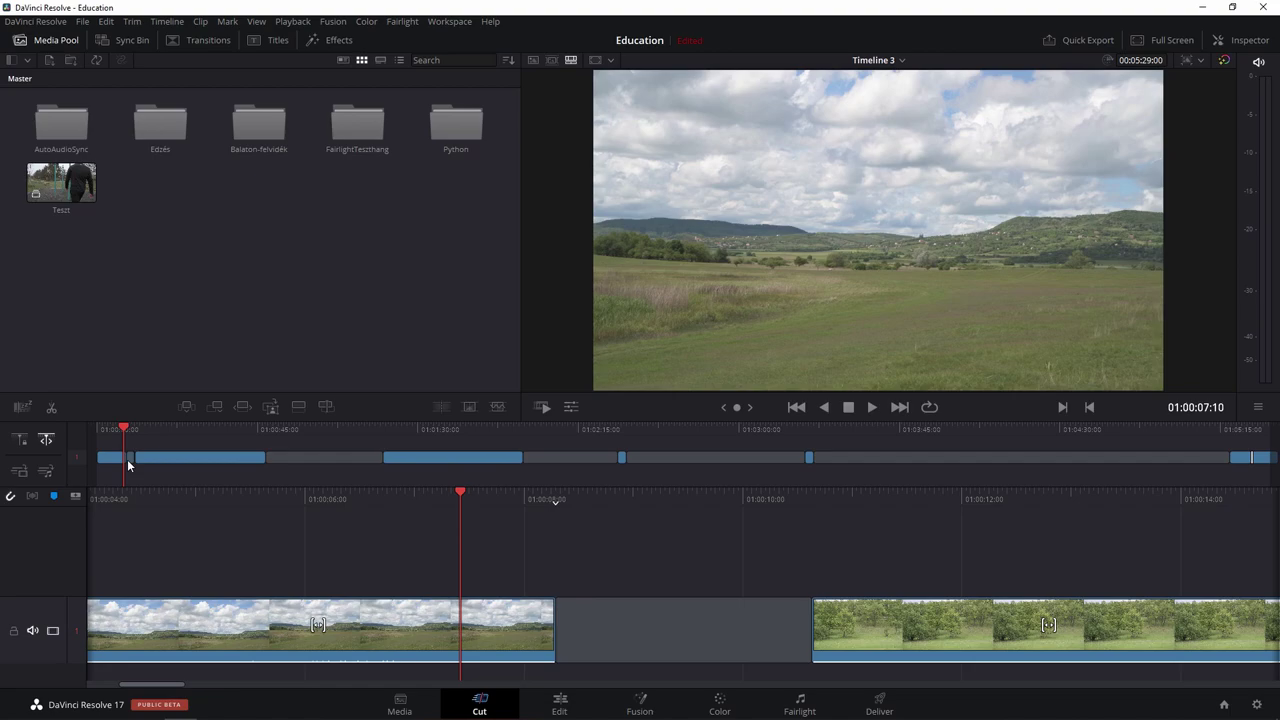
drag(127, 459, 127, 459)
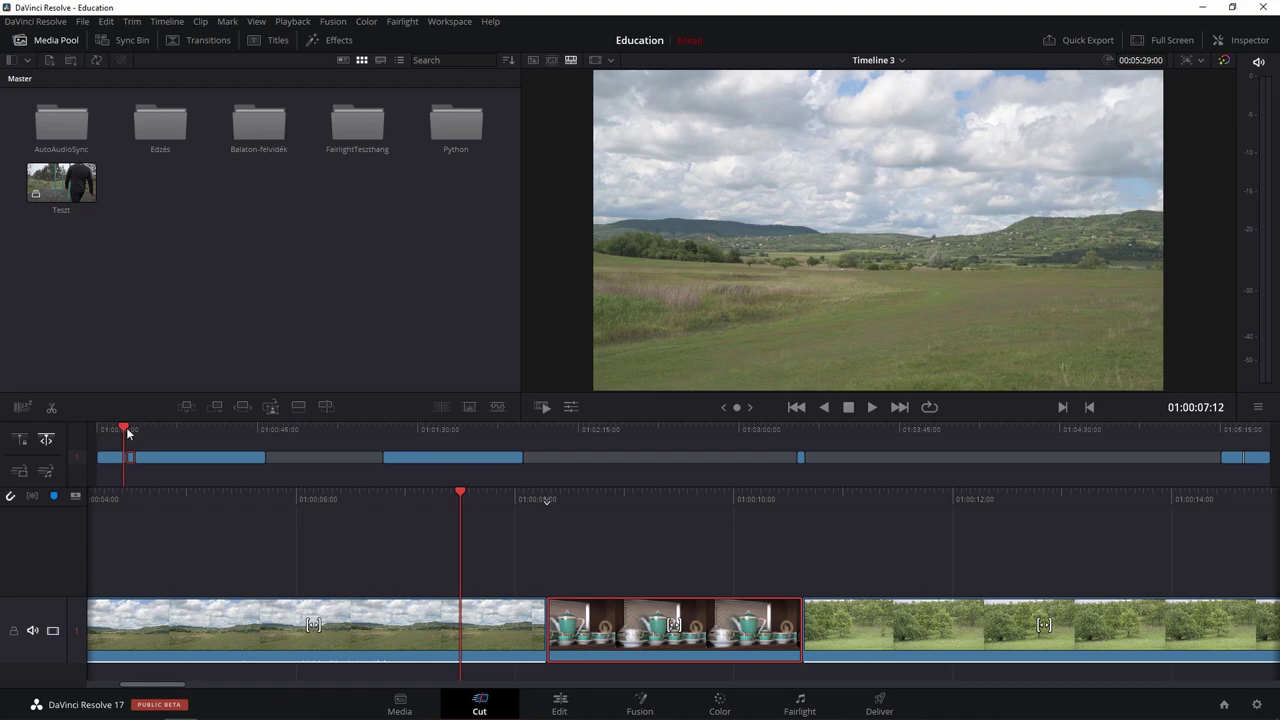
drag(804, 627, 811, 627)
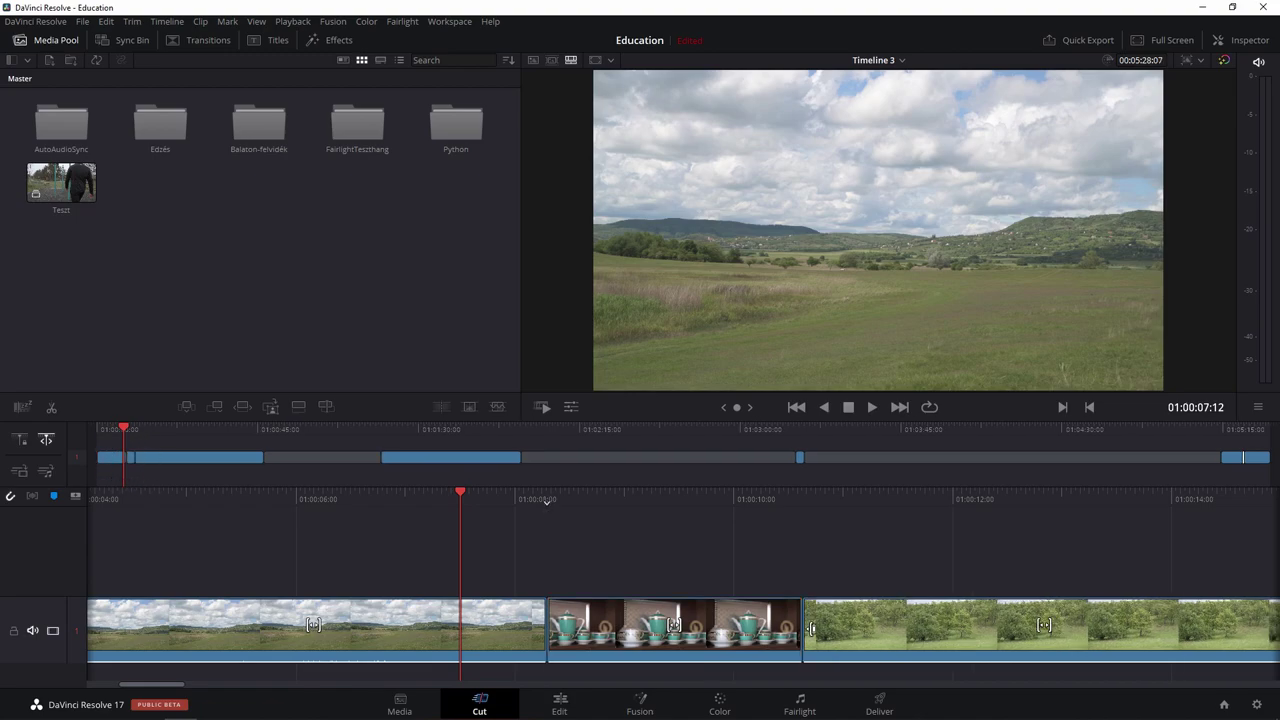
click(811, 627)
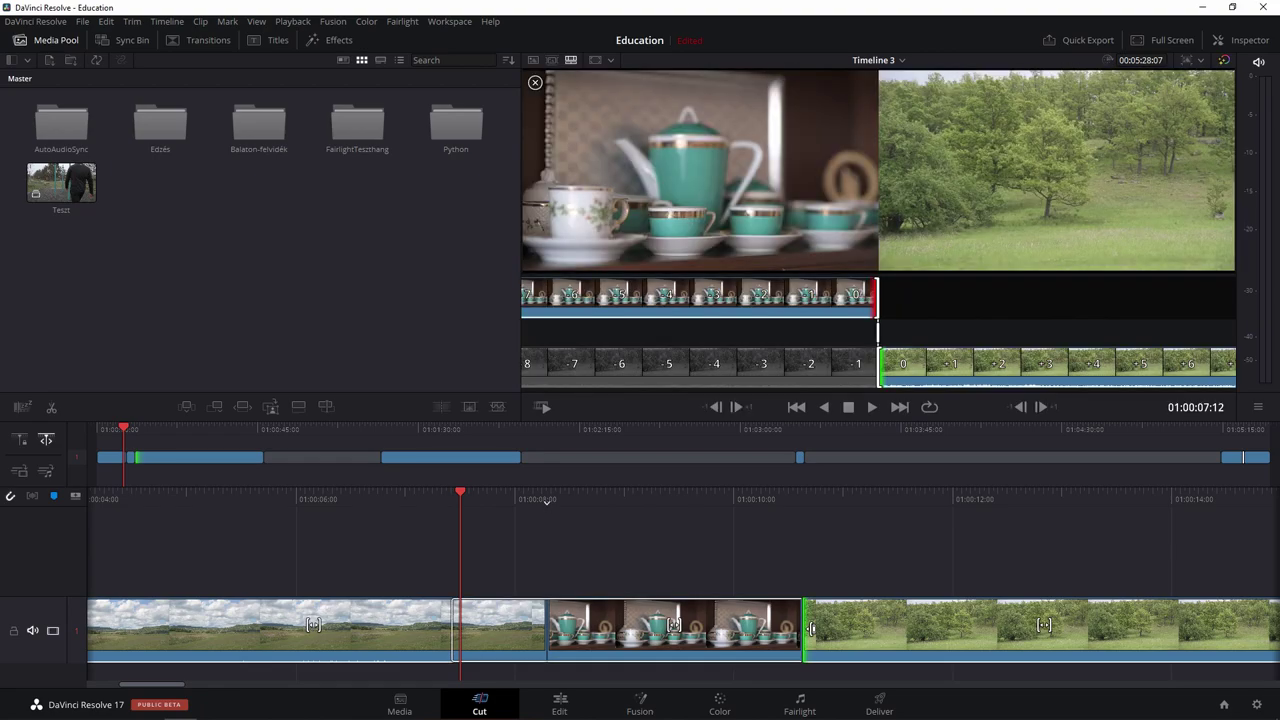
drag(811, 627, 876, 645)
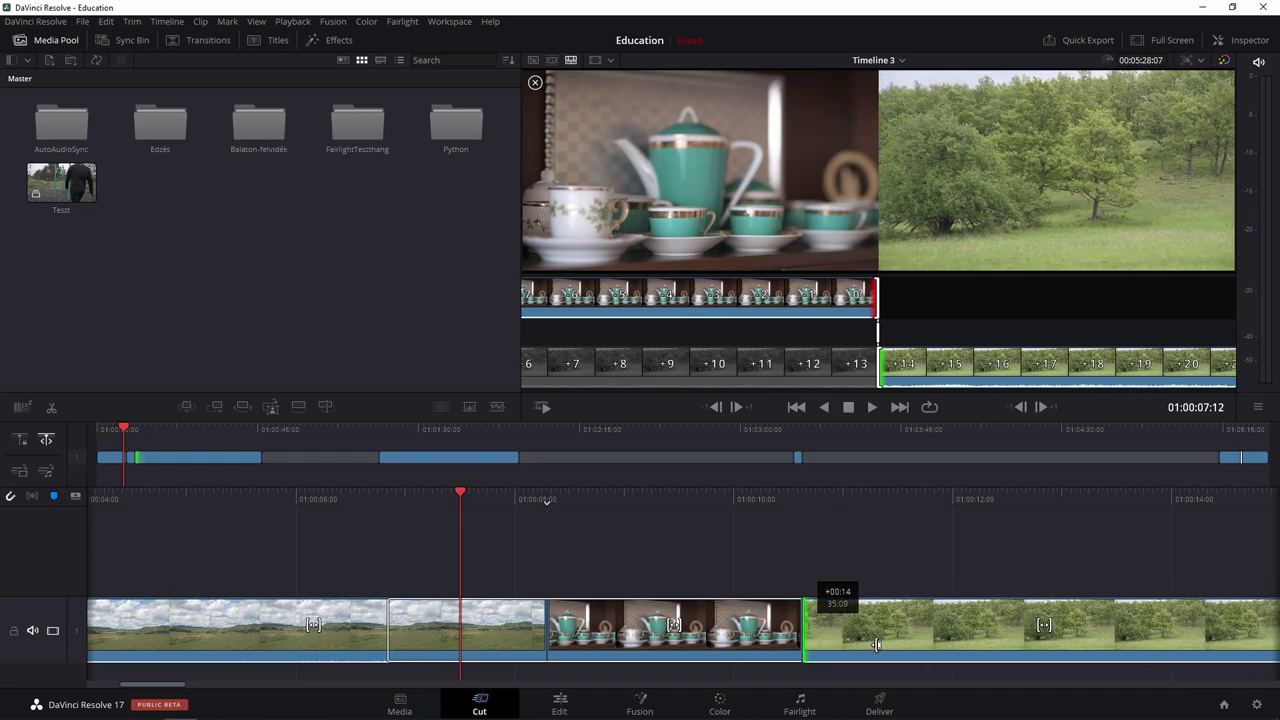
drag(876, 645, 876, 645)
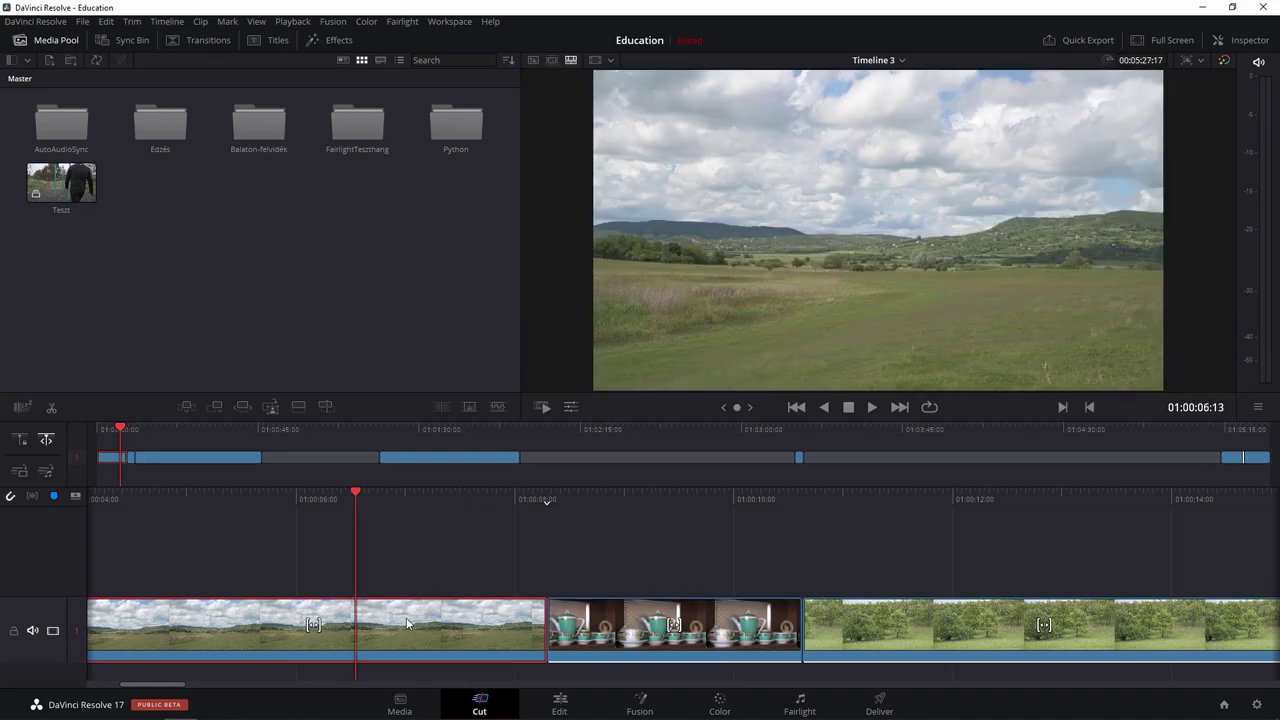
click(55, 409)
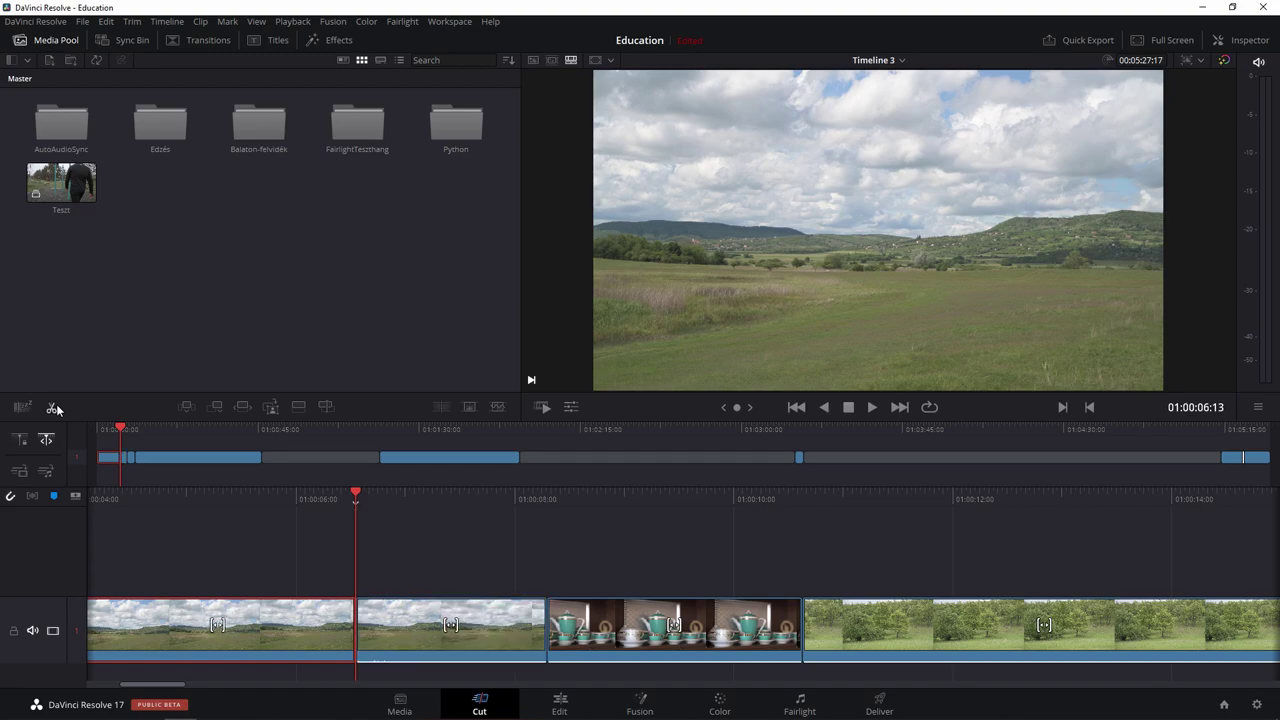
Split the landscape again at 01:00:07:11 and slip the footage inside the middle piece.
drag(362, 494, 458, 508)
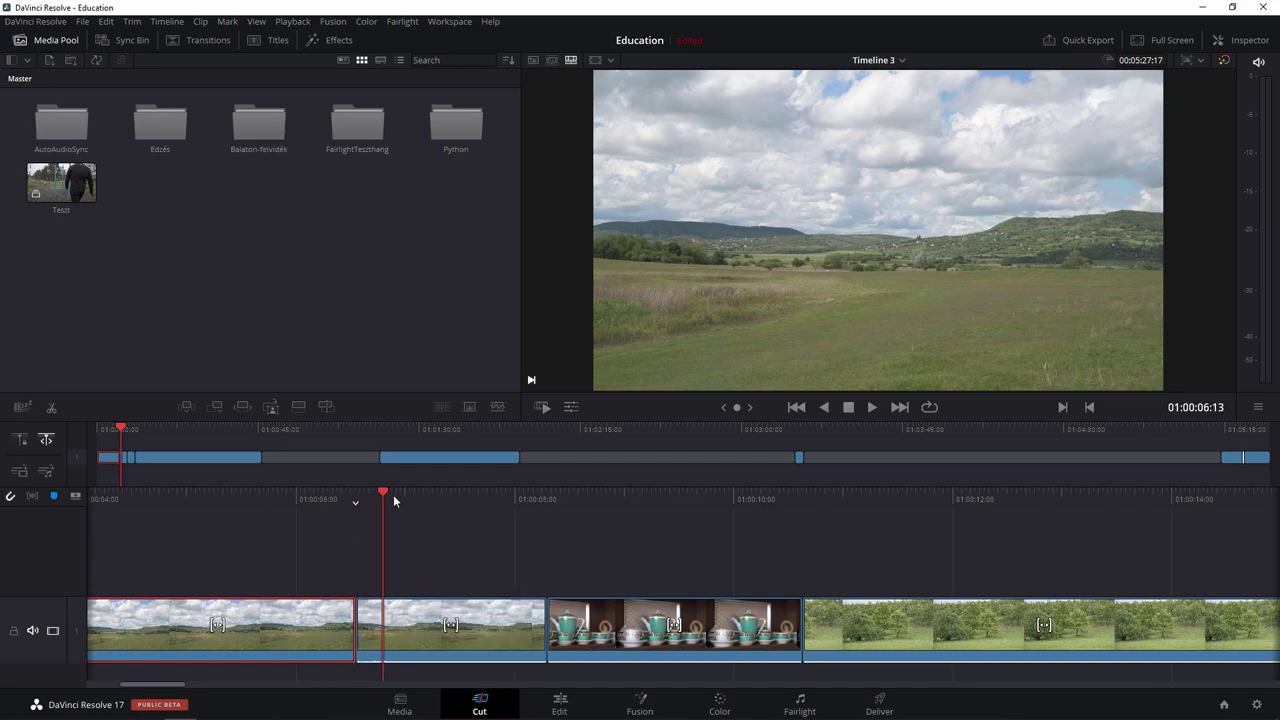
click(51, 409)
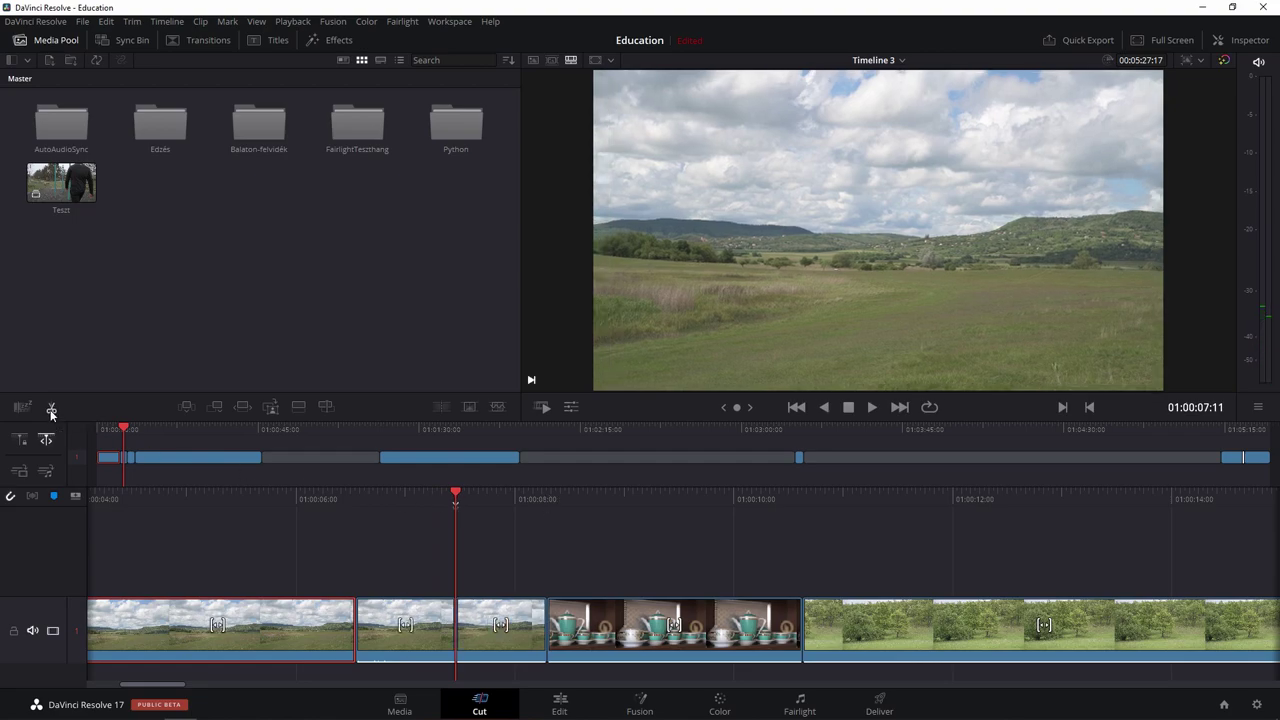
drag(455, 625, 433, 625)
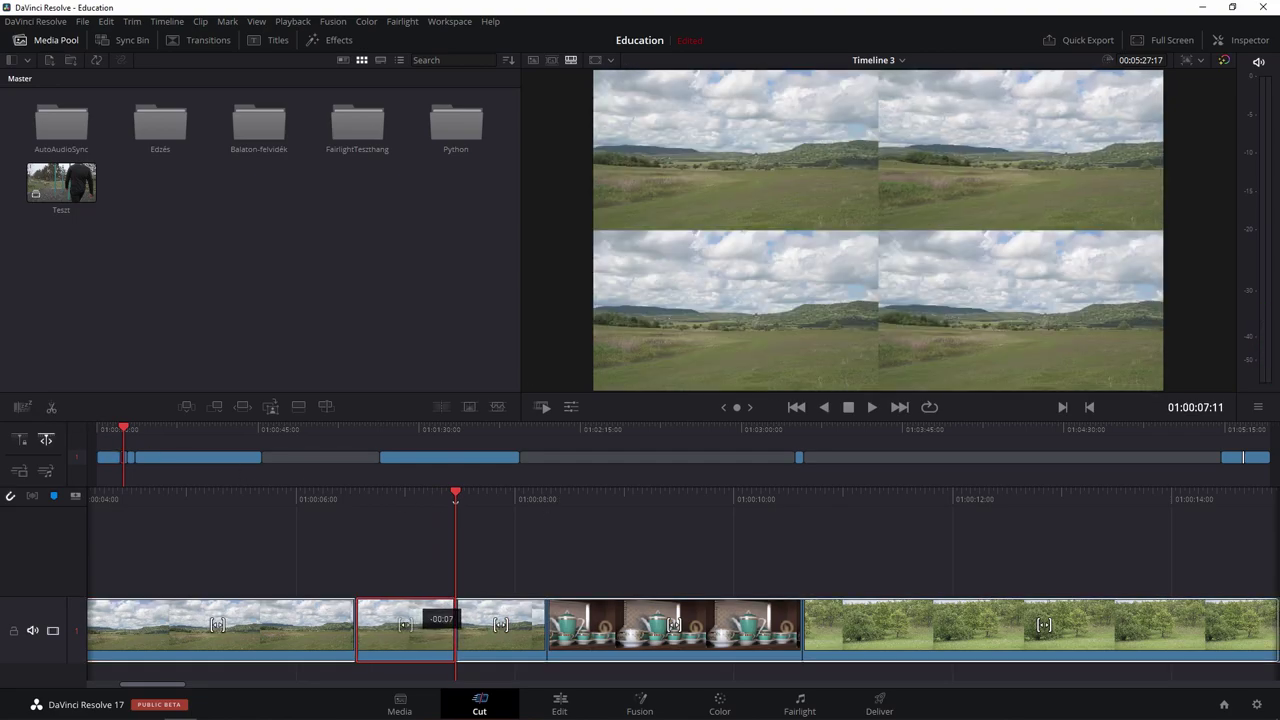
drag(433, 625, 451, 625)
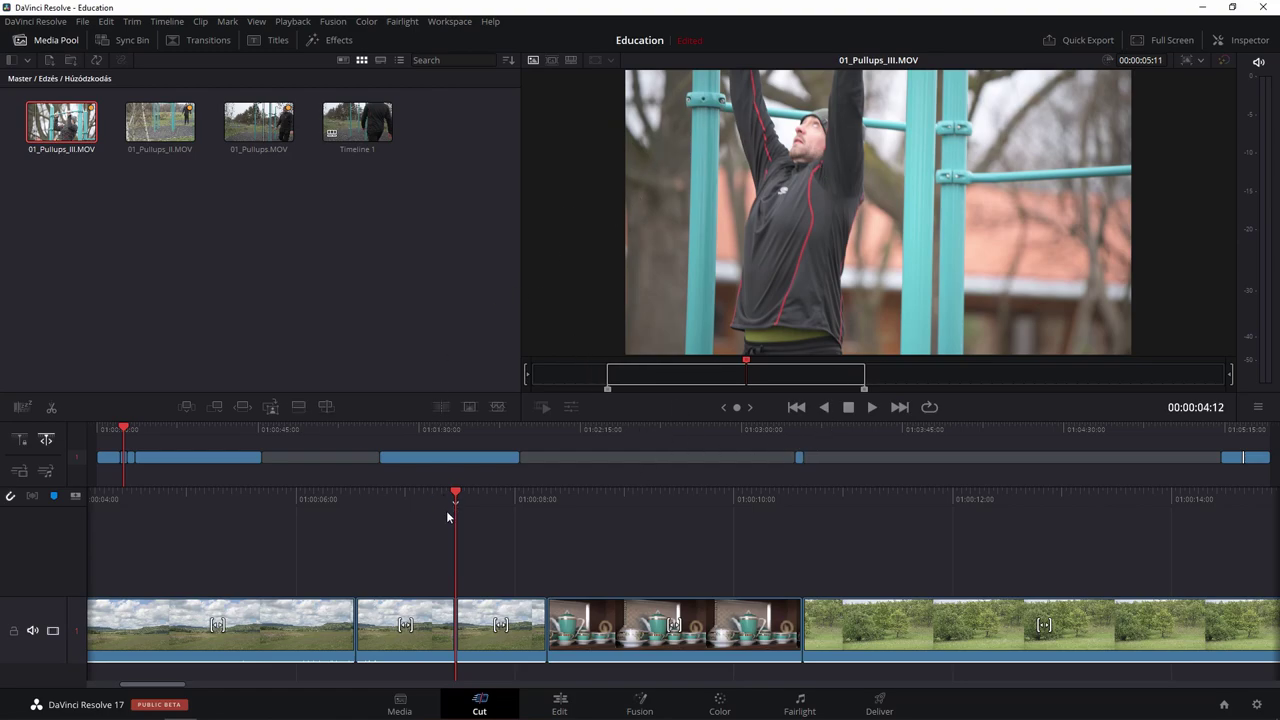
Place 01_Pullups_III.MOV on a new top track, append 01_Pullups.MOV, and open Quick Export.
click(303, 407)
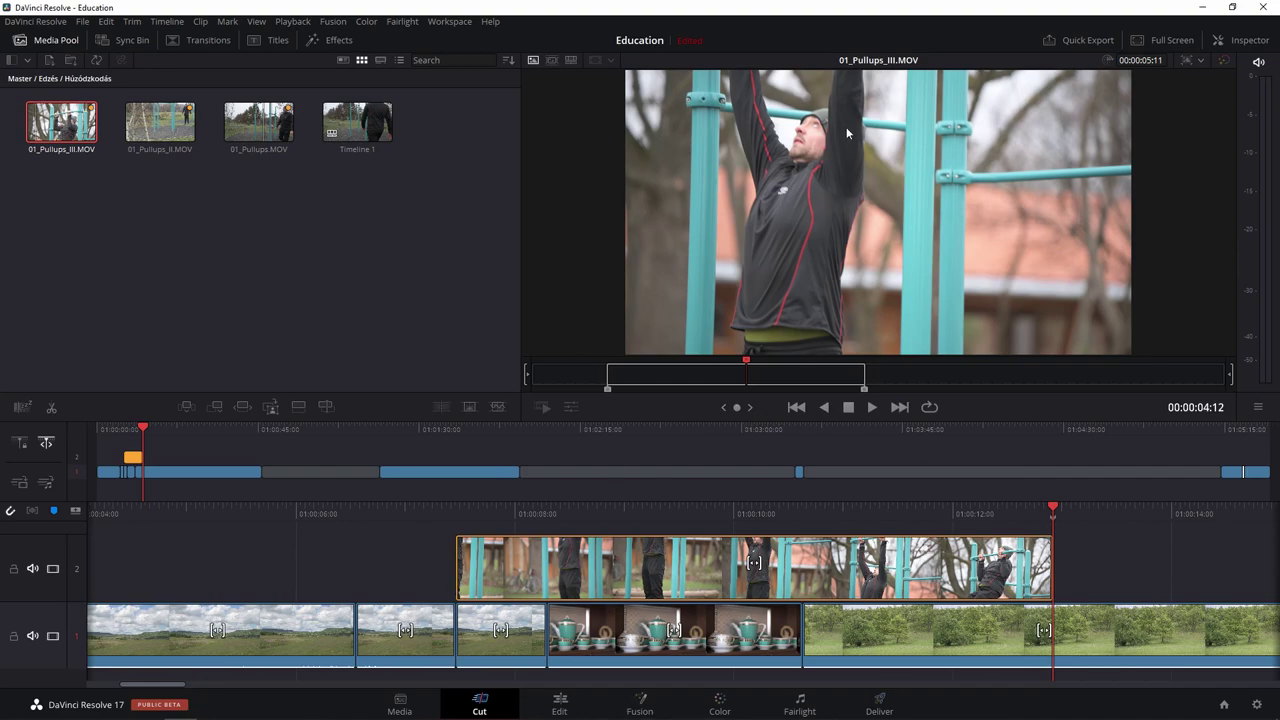
click(258, 121)
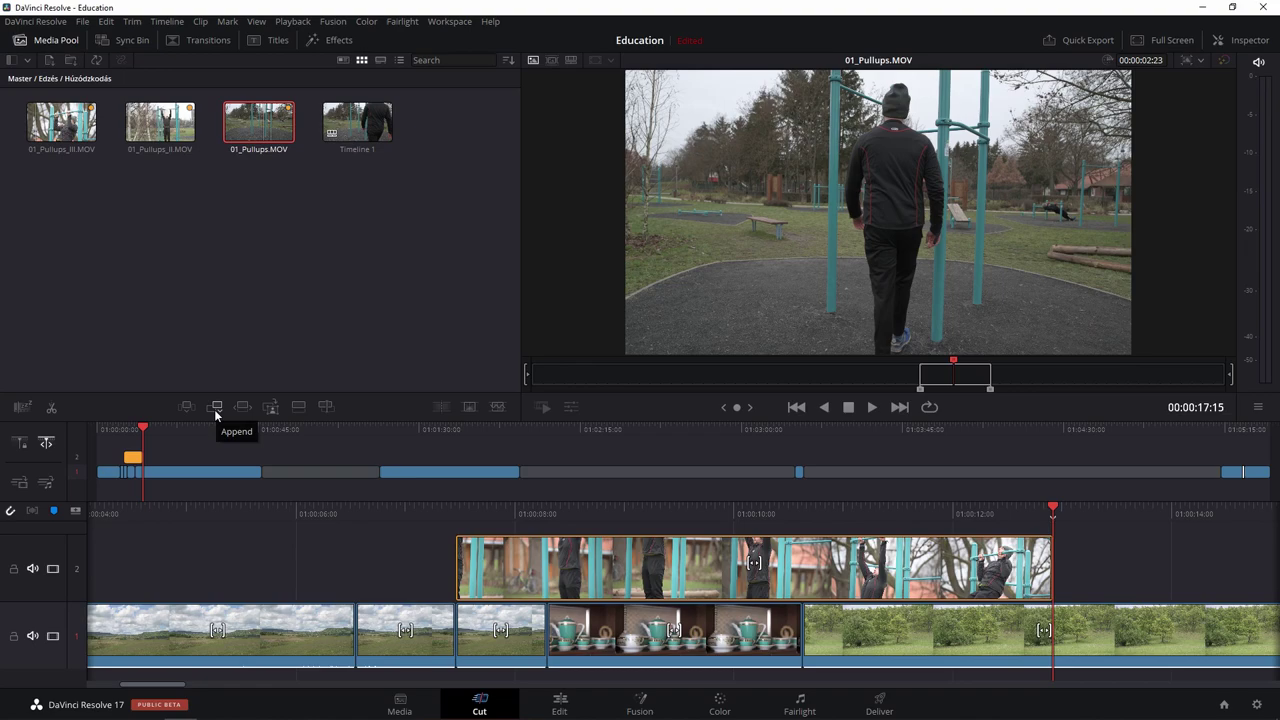
click(214, 409)
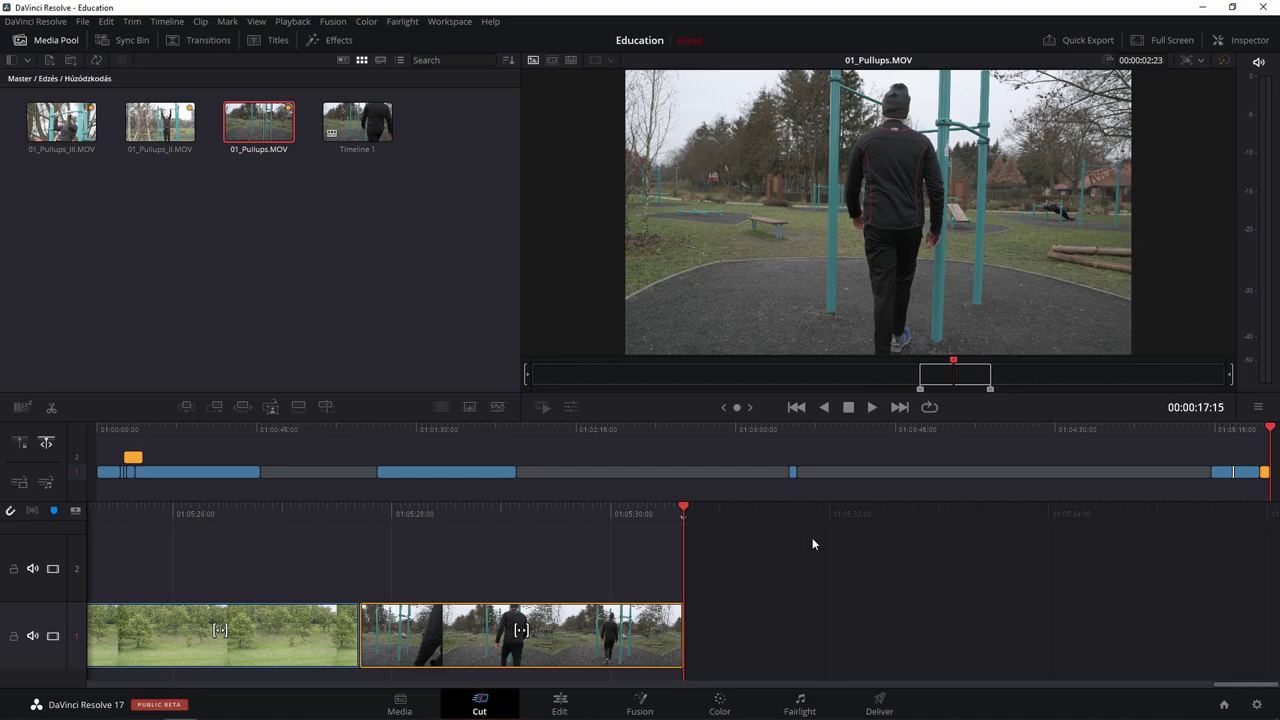
click(1068, 39)
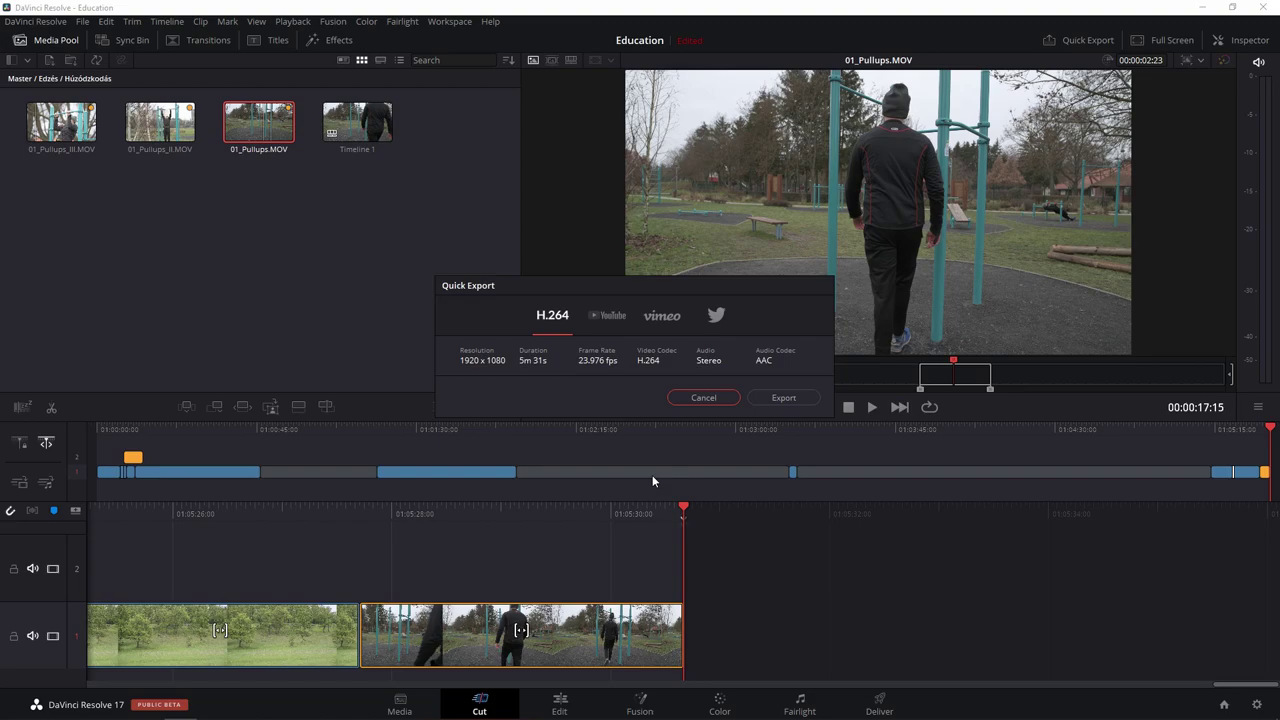
Compare the YouTube, Vimeo and Twitter export presets, then close Quick Export without exporting.
click(610, 316)
click(668, 320)
click(717, 317)
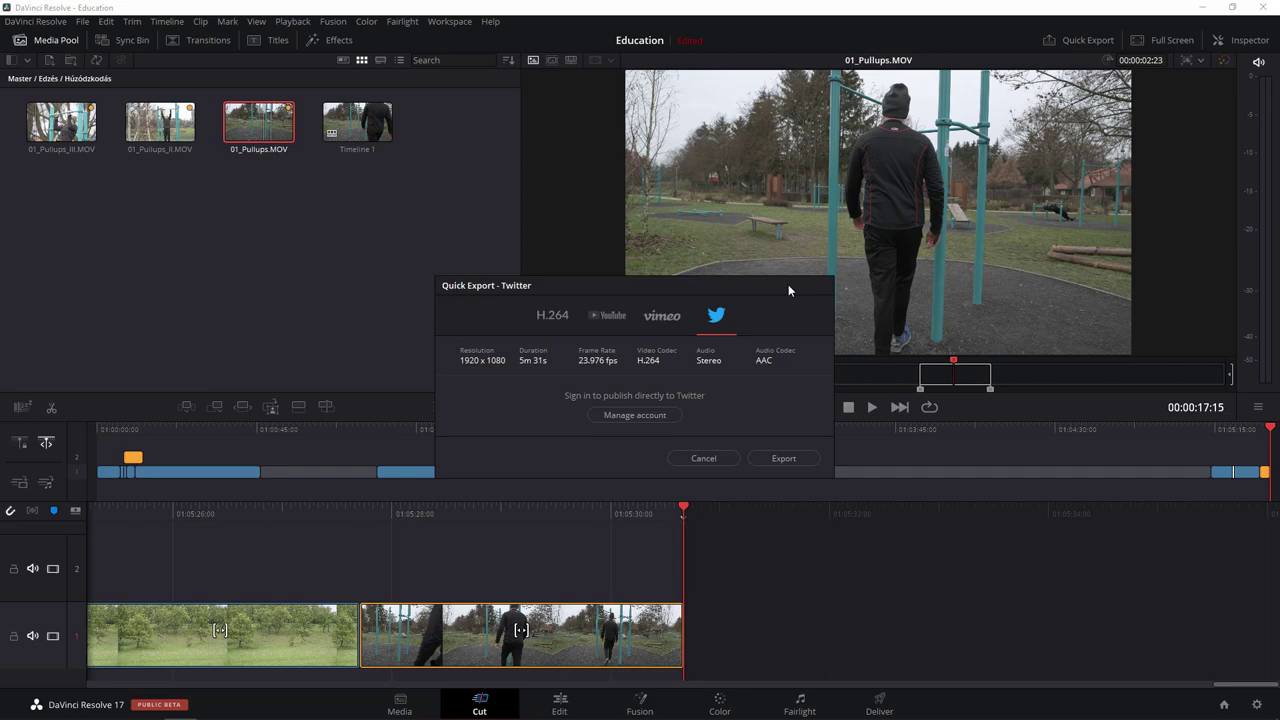
key(Escape)
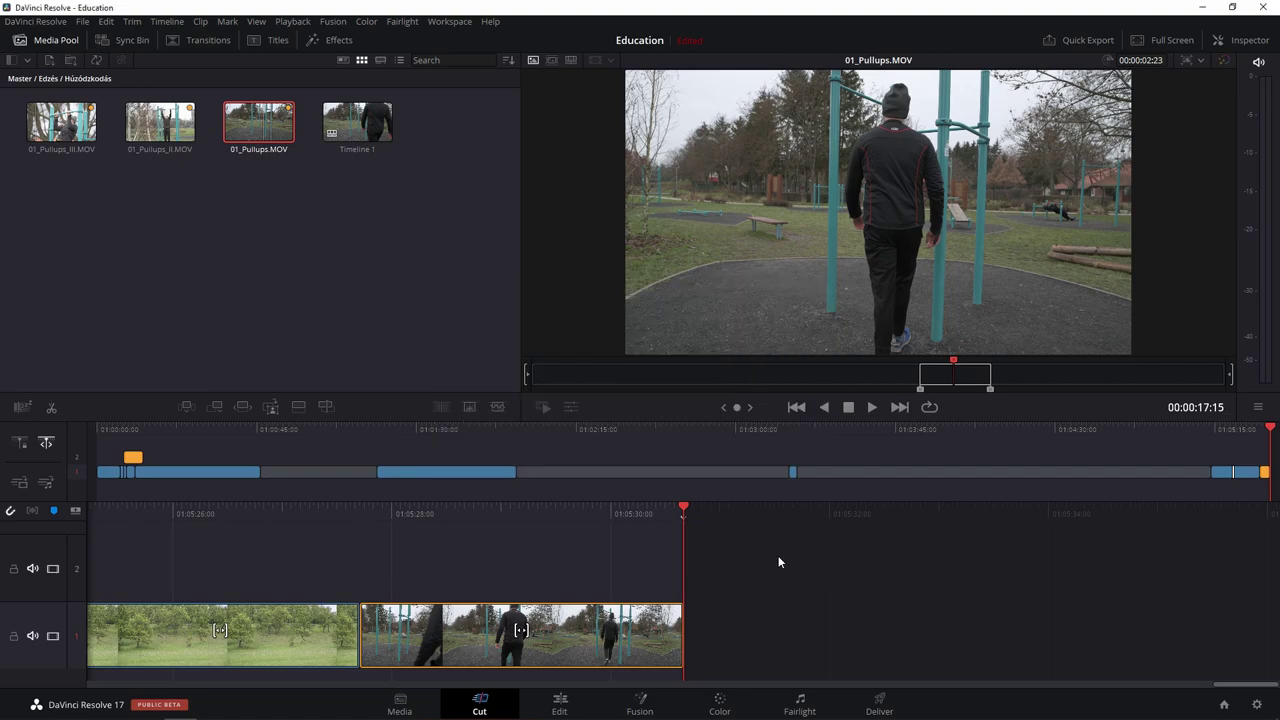